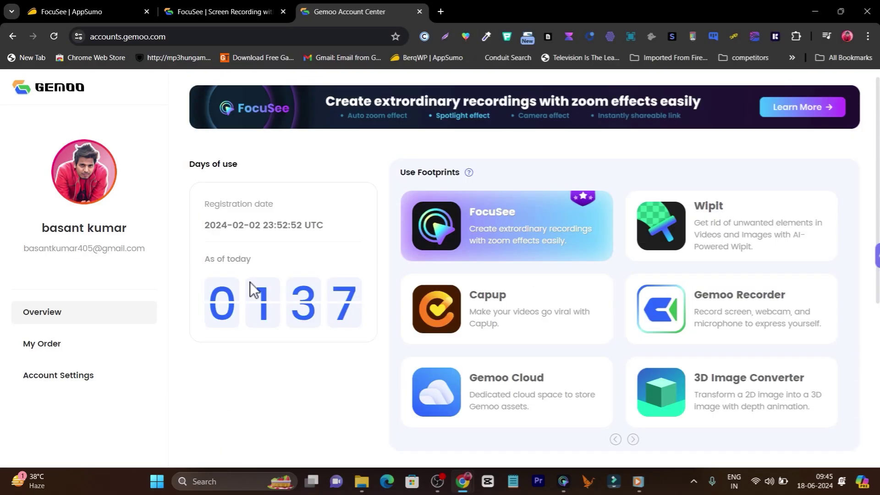
Bring up the FocuSee AppSumo listing showing its $39 lifetime deal
scroll(252, 192, "down", 5)
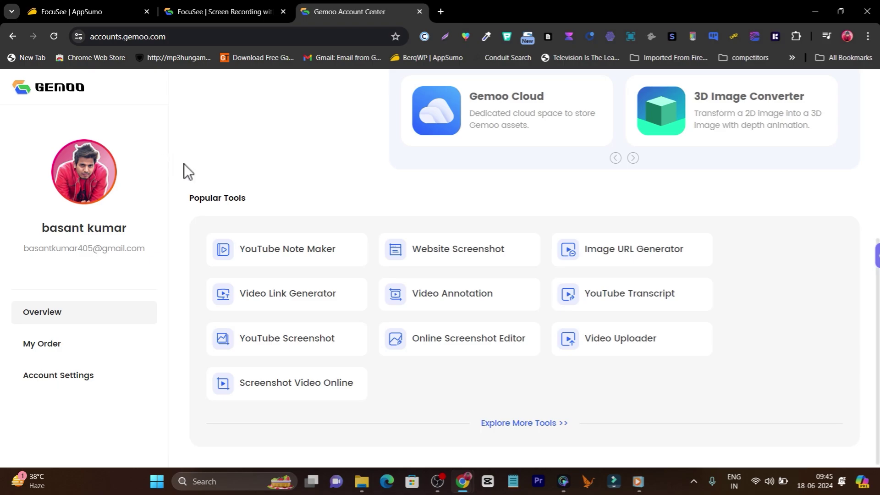
scroll(759, 219, "up", 5)
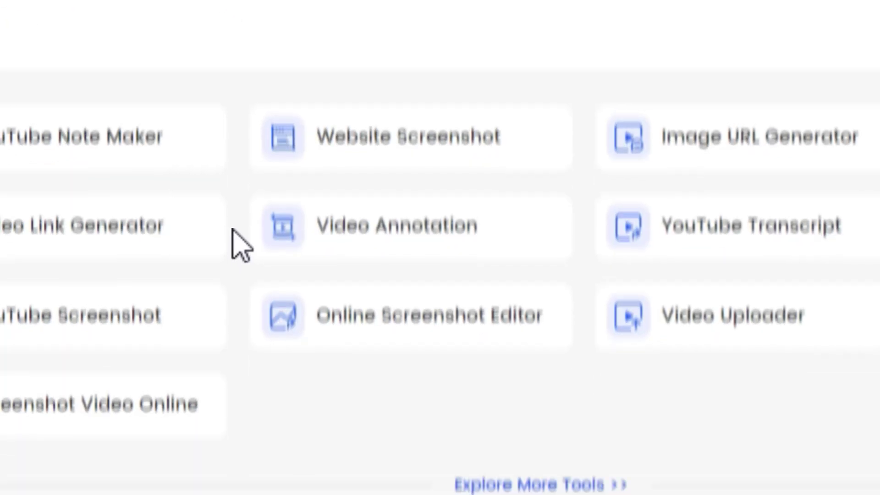
scroll(806, 354, "up", 5)
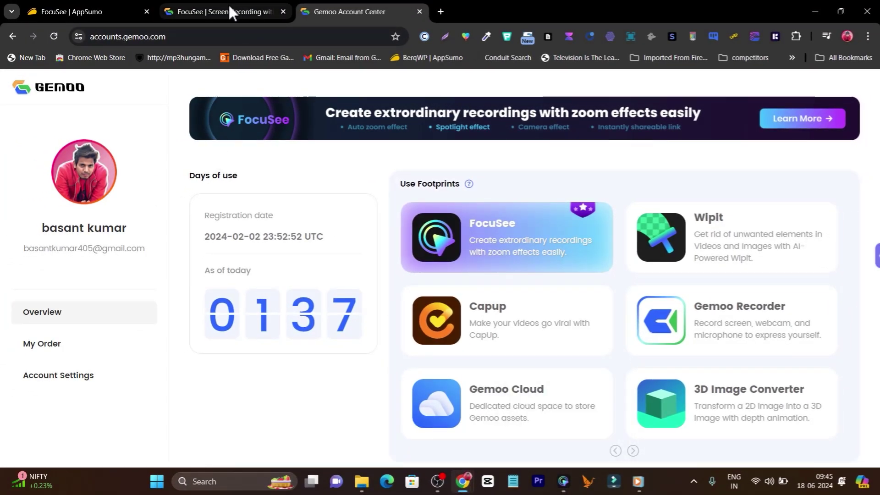
scroll(306, 212, "down", 1)
scroll(322, 271, "up", 1)
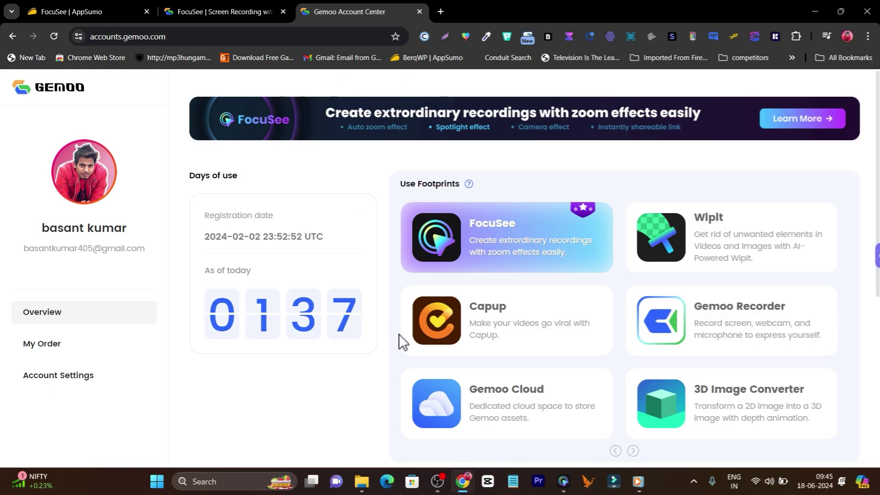
left_click(121, 14)
Review the AppSumo TL;DR overview and video, then move to FocuSee's gemoo.com homepage
scroll(321, 183, "up", 5)
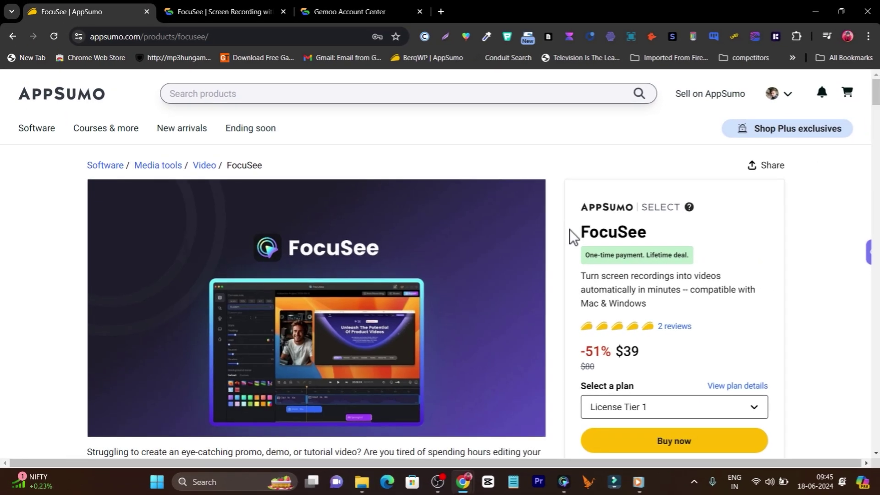
scroll(569, 230, "down", 10)
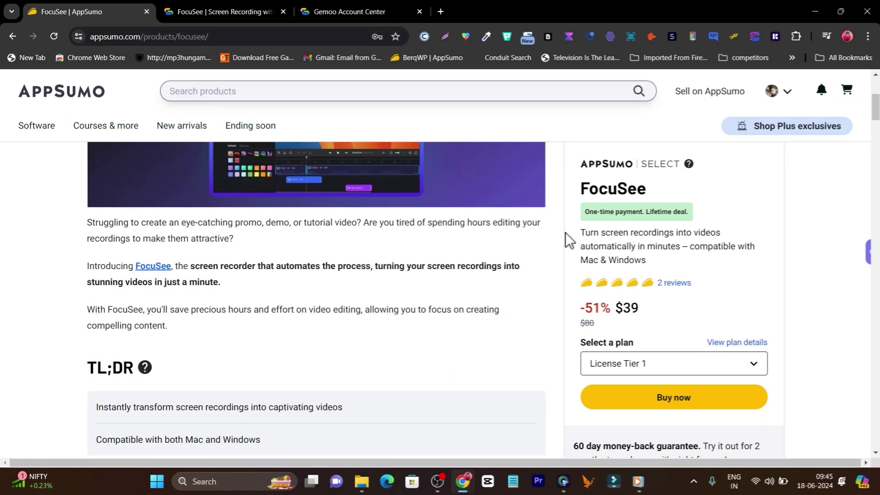
scroll(563, 238, "down", 7)
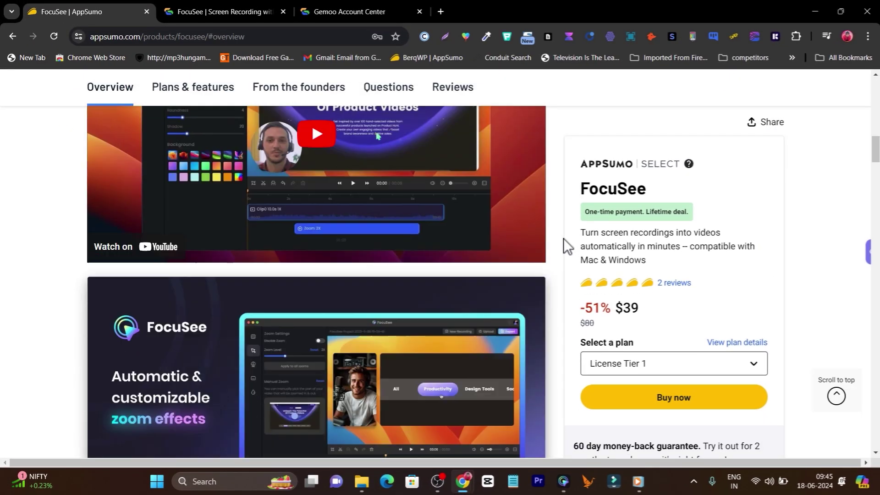
scroll(559, 239, "up", 8)
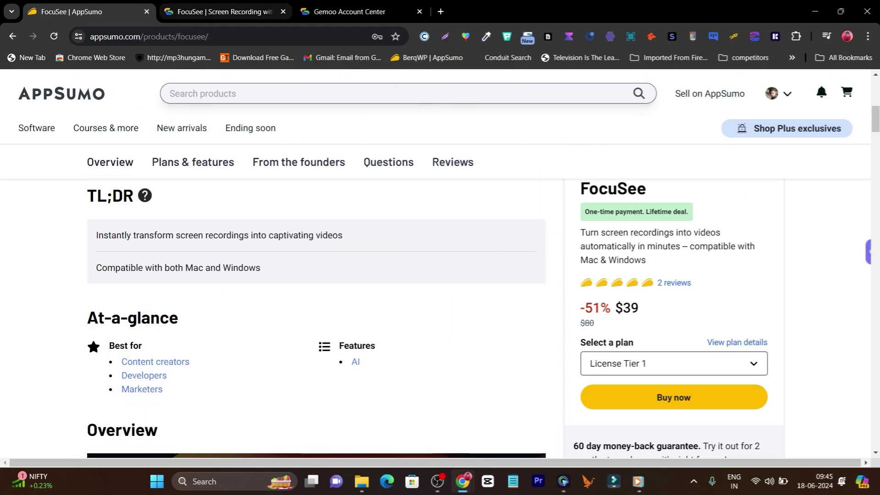
left_click(234, 12)
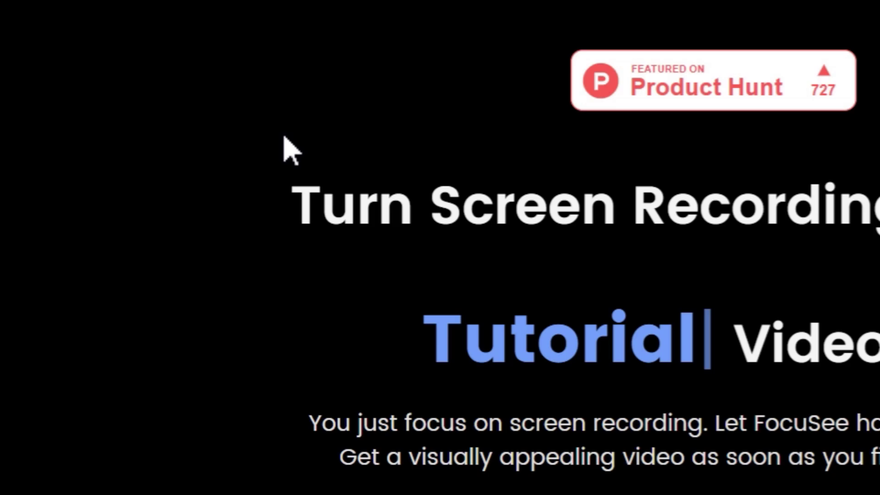
Scroll the FocuSee homepage features down to the 'Pro-Quality Video, Budget-Friendly Solution' comparison
scroll(287, 149, "down", 7)
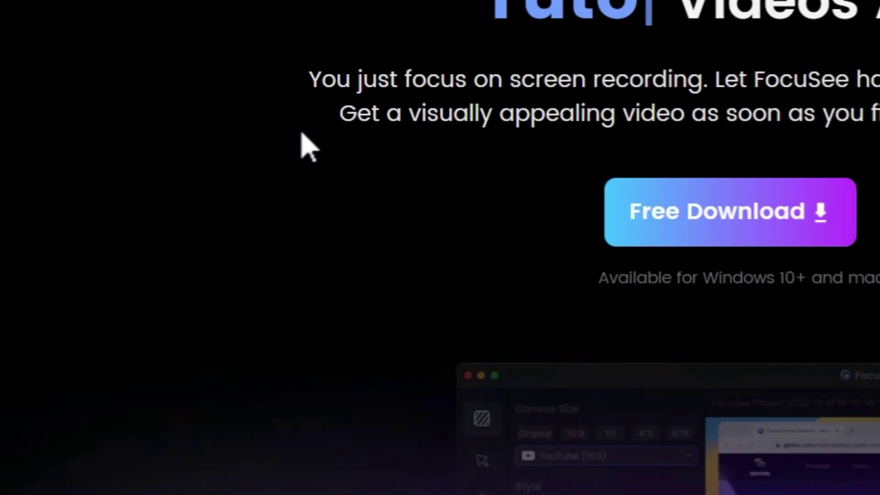
scroll(305, 144, "up", 2)
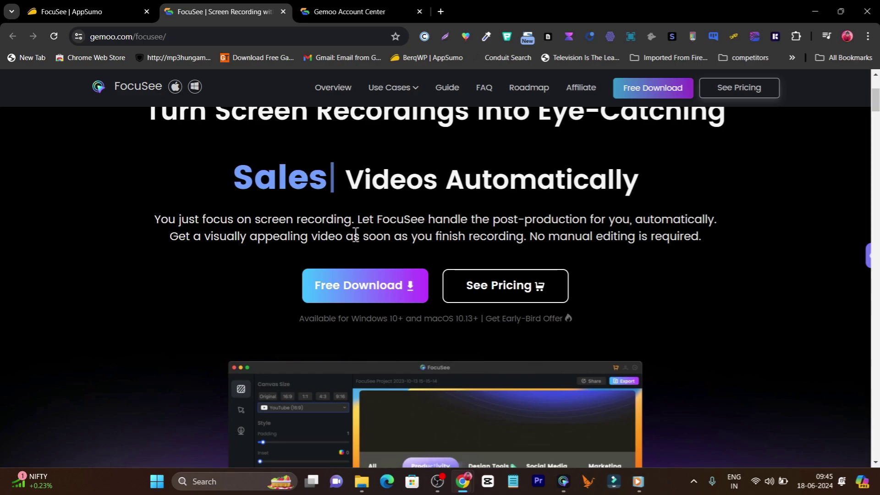
scroll(201, 287, "down", 5)
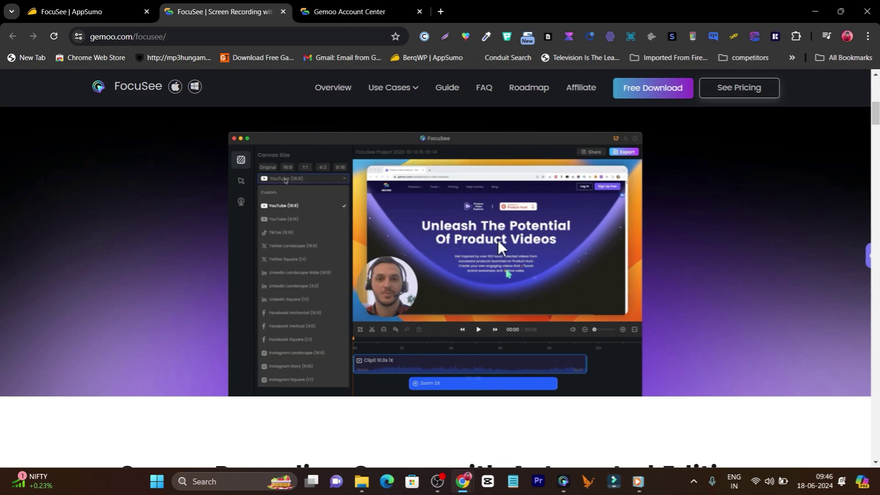
scroll(498, 243, "down", 3)
scroll(407, 278, "down", 3)
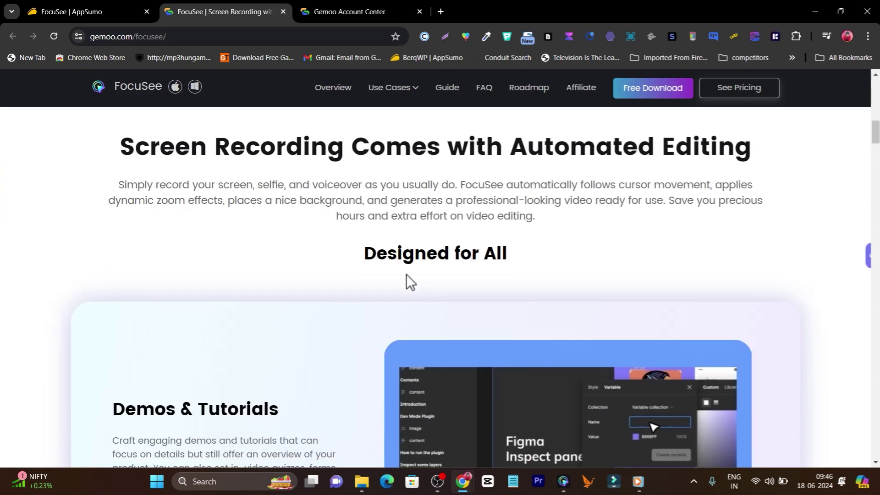
scroll(405, 275, "down", 1)
scroll(297, 288, "up", 2)
scroll(94, 301, "down", 2)
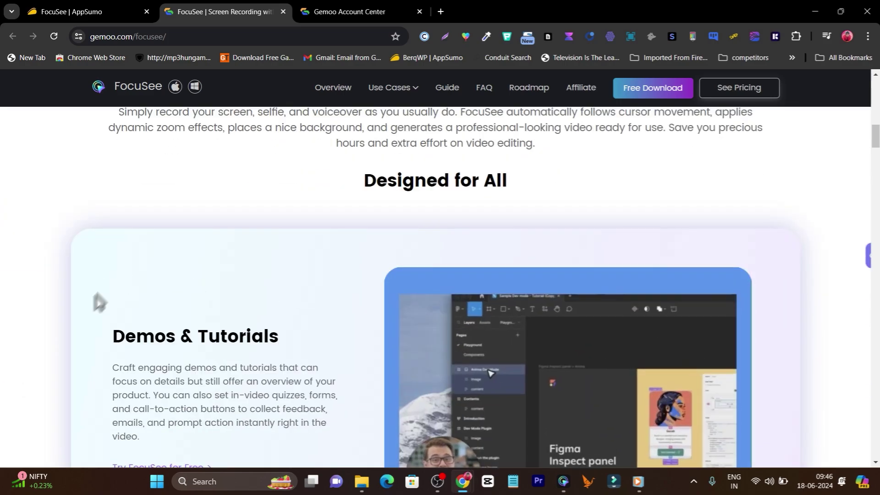
scroll(285, 352, "down", 1)
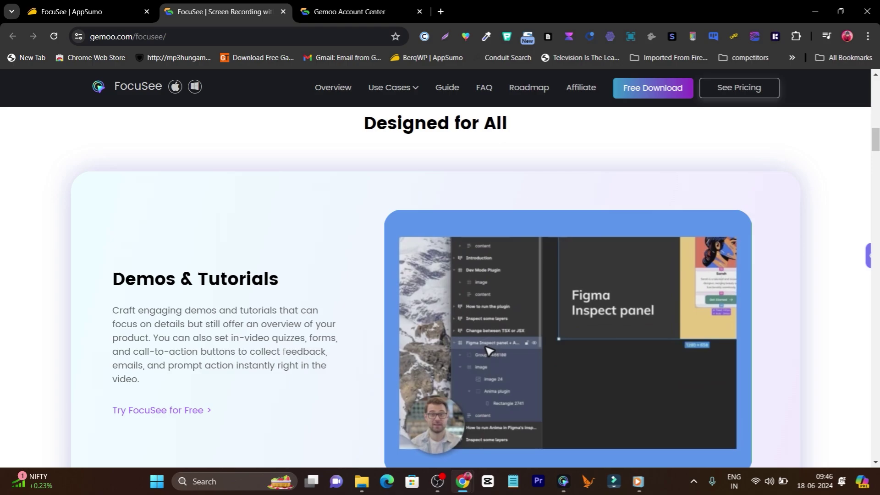
scroll(270, 340, "down", 4)
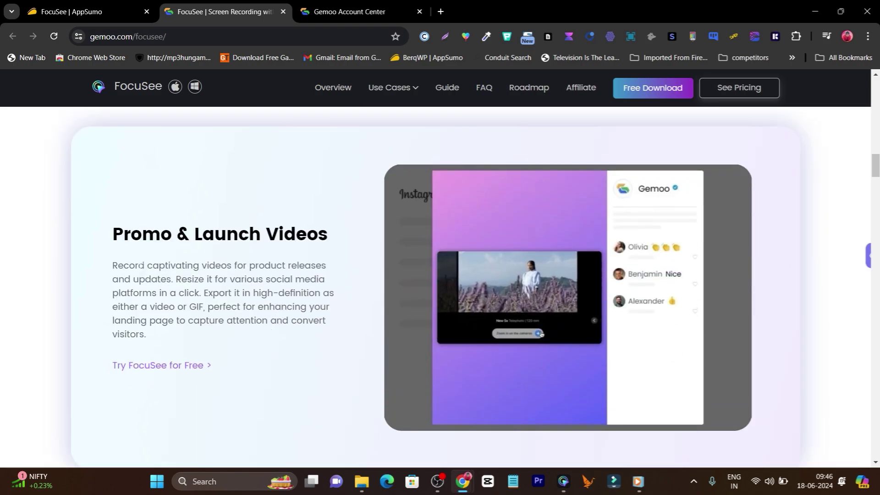
scroll(334, 239, "down", 3)
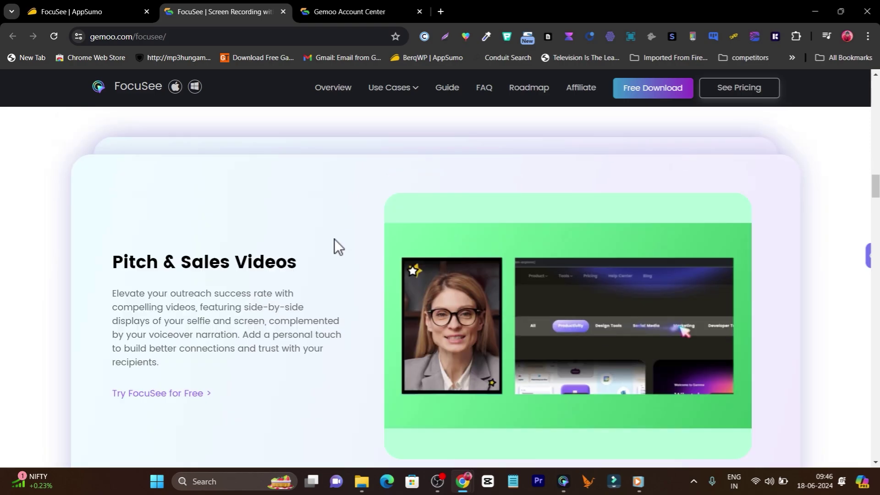
scroll(335, 243, "down", 3)
scroll(330, 250, "up", 3)
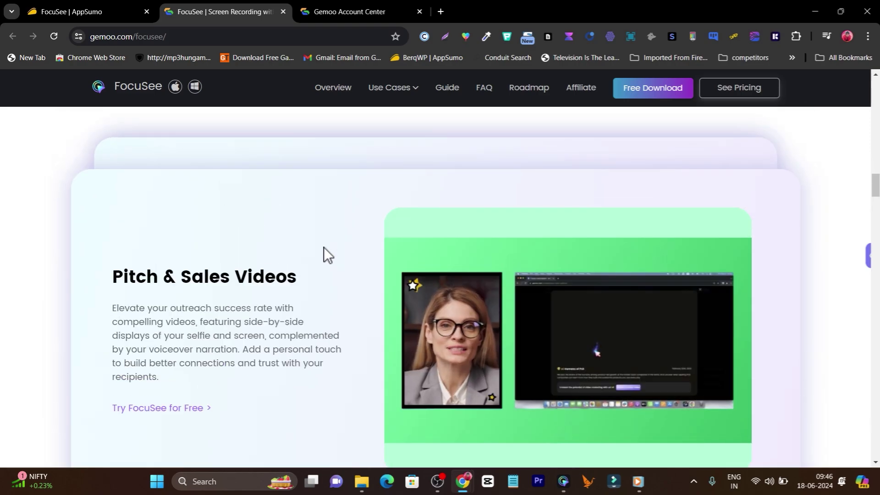
scroll(323, 252, "down", 3)
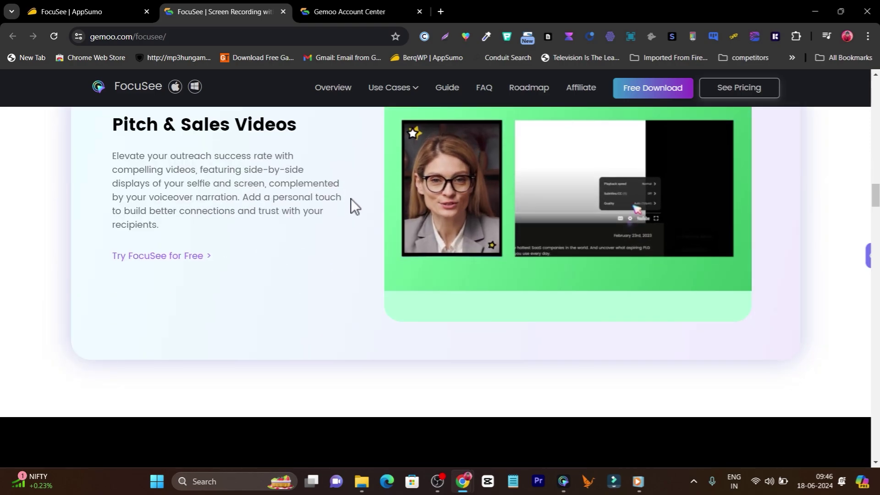
scroll(353, 216, "down", 4)
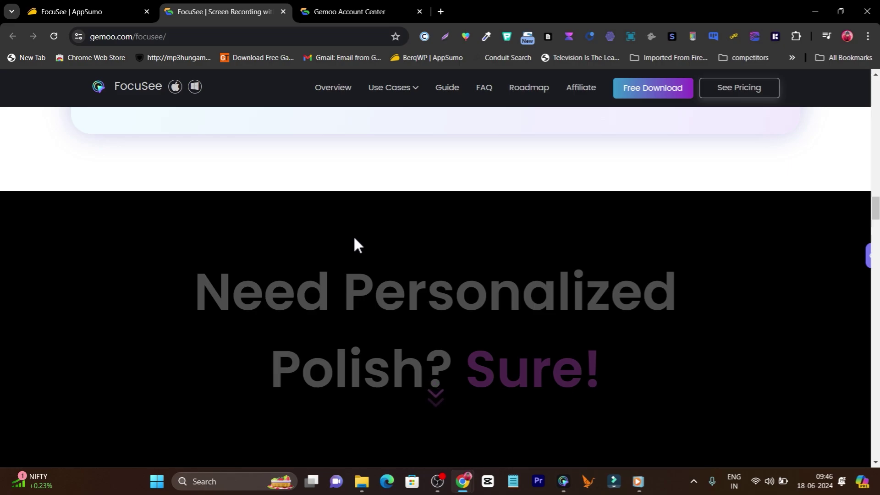
scroll(354, 238, "down", 5)
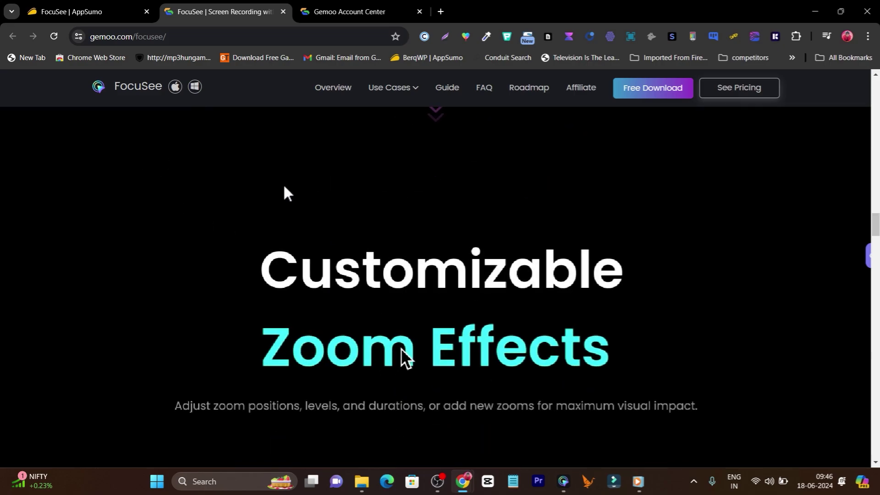
scroll(283, 184, "down", 3)
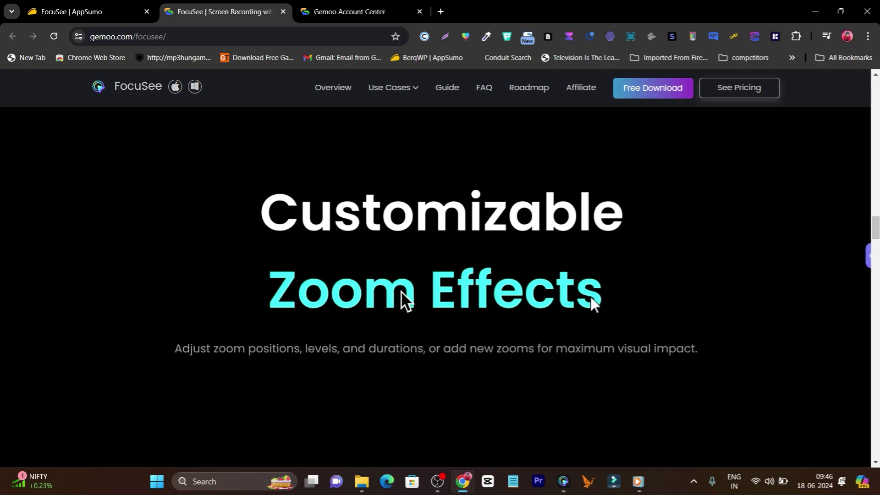
scroll(629, 297, "down", 3)
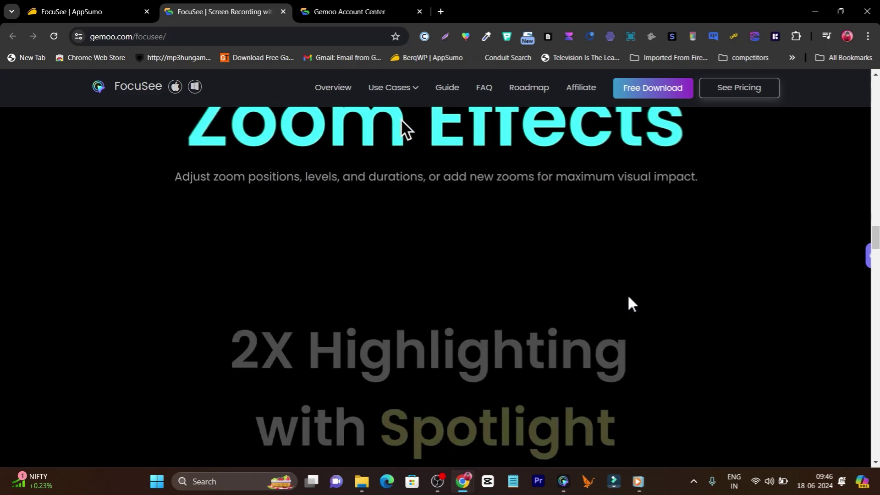
scroll(286, 296, "down", 3)
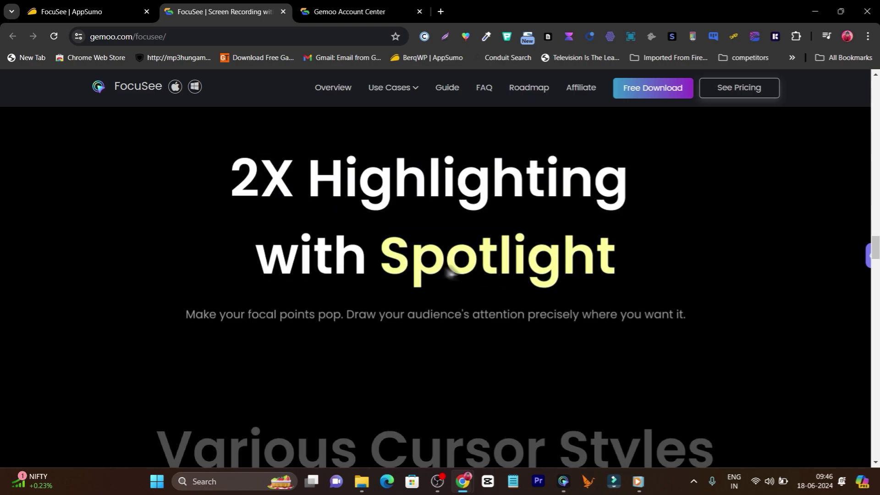
scroll(426, 259, "down", 4)
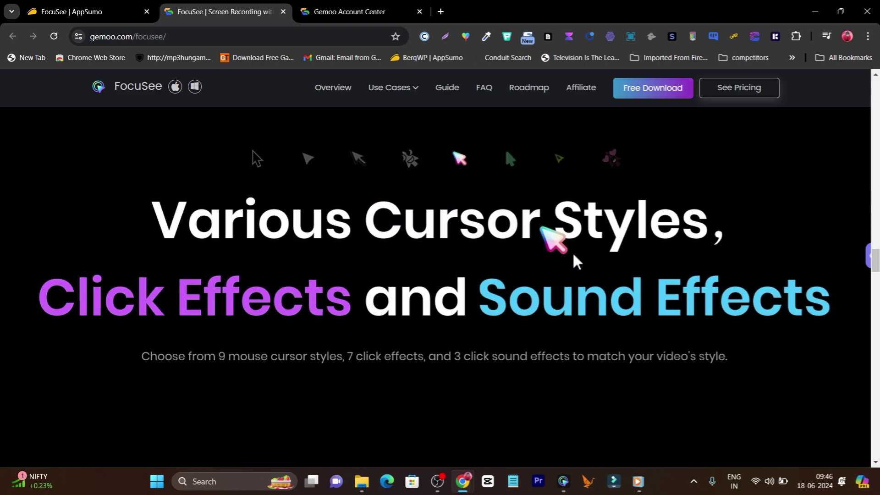
scroll(513, 315, "down", 15)
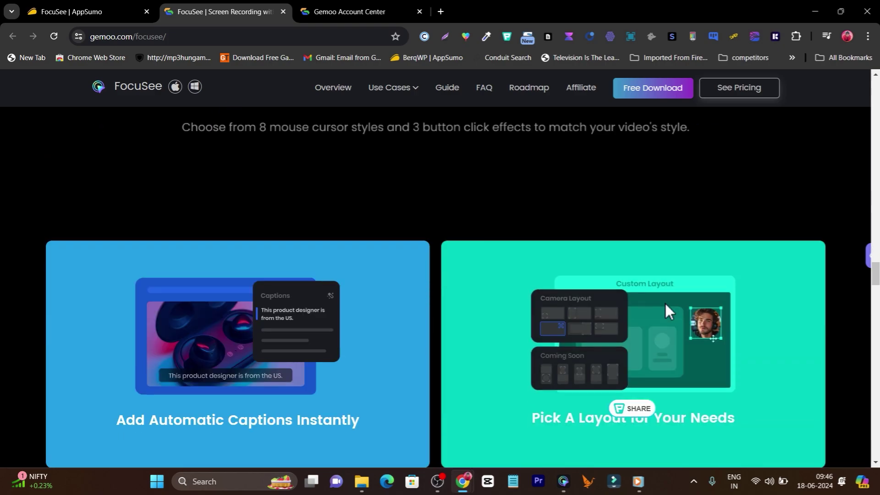
scroll(306, 289, "down", 15)
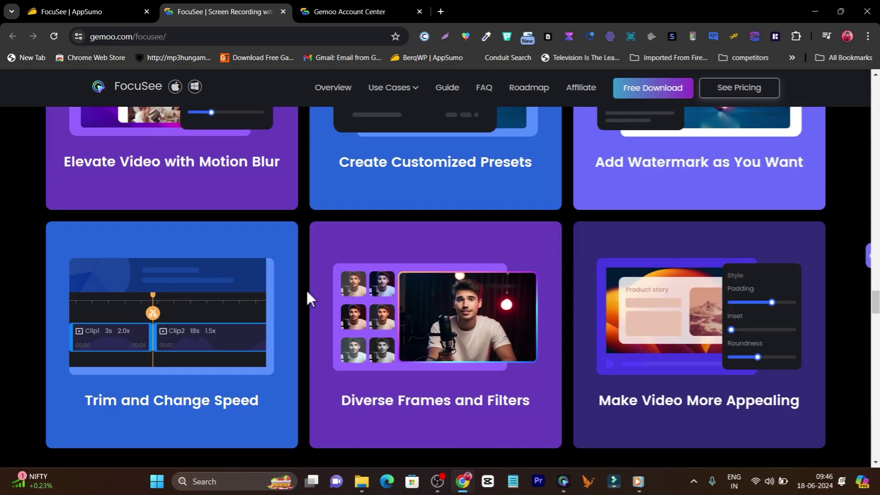
scroll(404, 272, "down", 15)
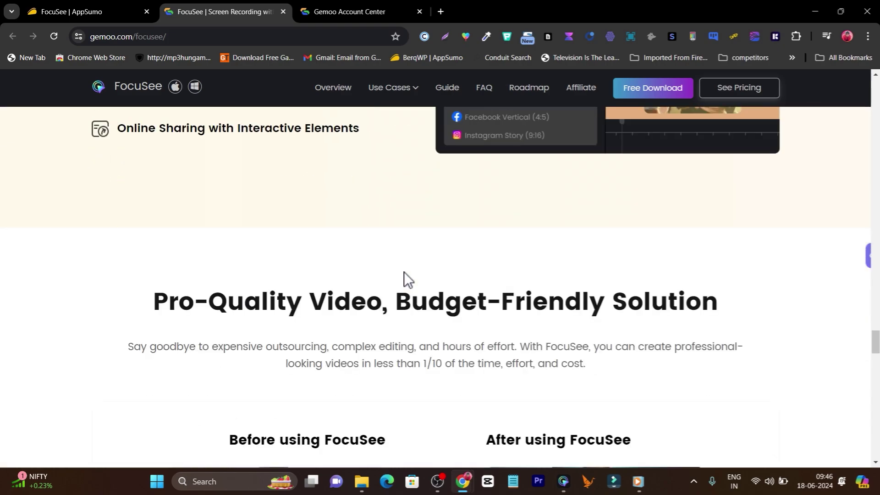
scroll(464, 266, "up", 10)
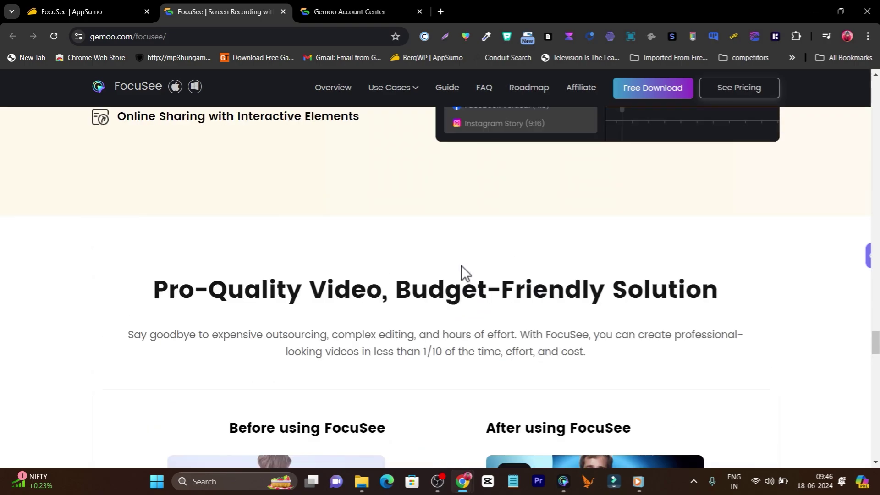
Compare AppSumo's $39 deal with the official $69.99 price, then open gemoo.com's pricing page
left_click(73, 11)
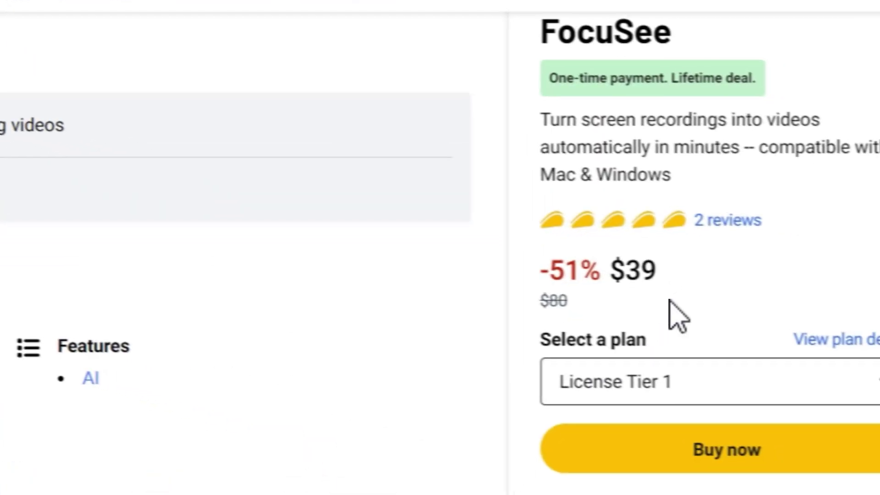
left_click_drag(631, 309, 650, 301)
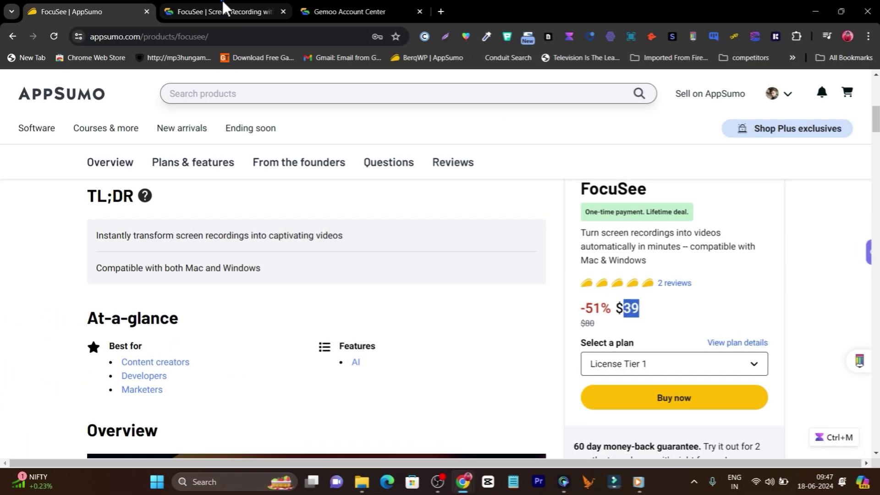
left_click(222, 6)
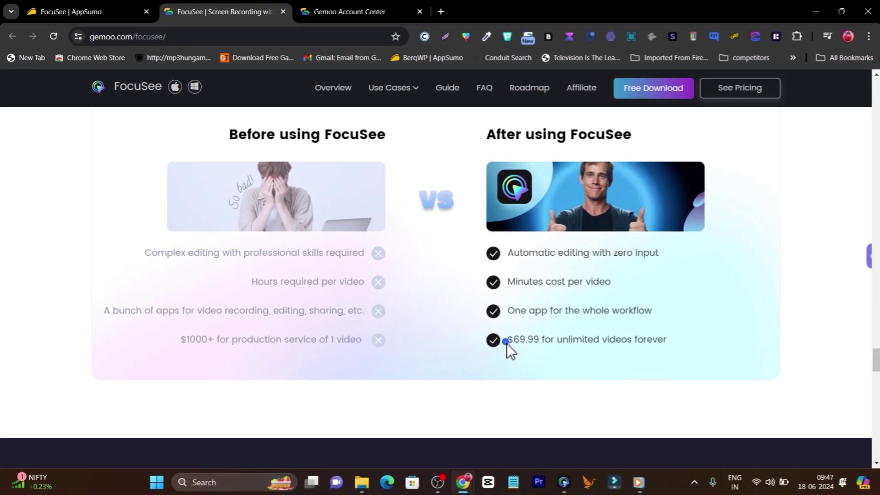
left_click_drag(398, 417, 461, 418)
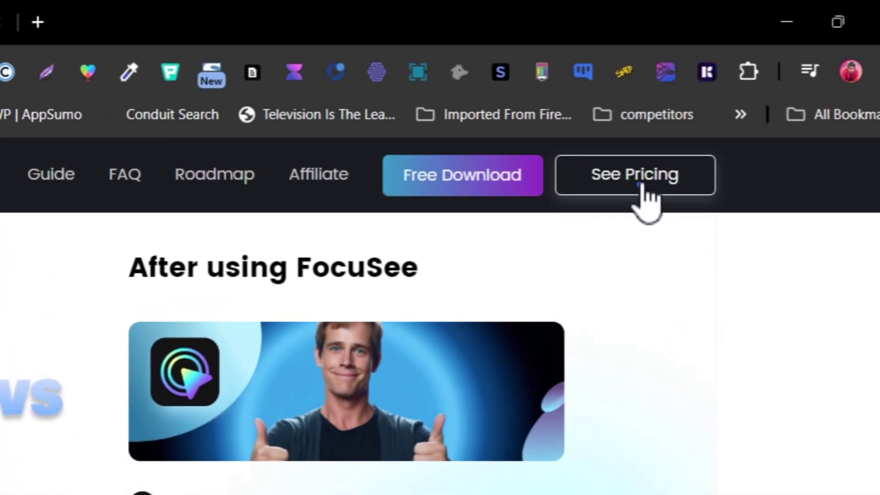
left_click(641, 186)
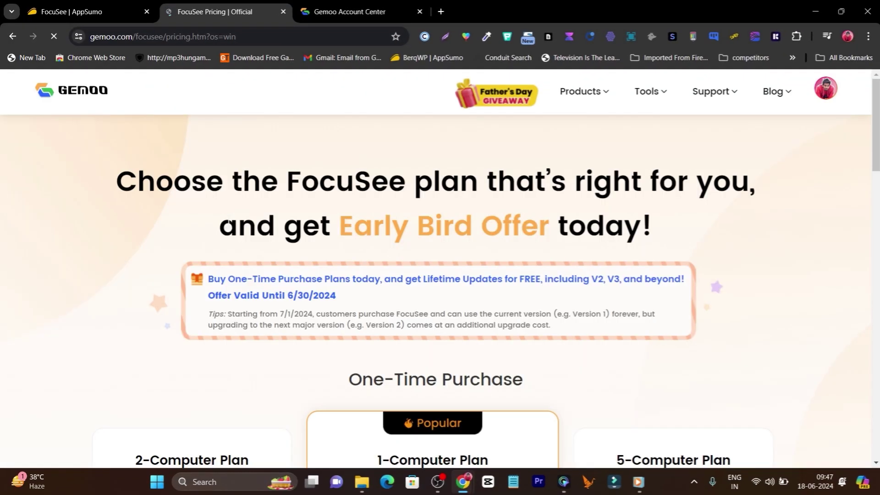
Review the official one-time plans up to $179.99, then return to AppSumo's FocuSee Overview
scroll(332, 235, "down", 3)
scroll(500, 265, "down", 2)
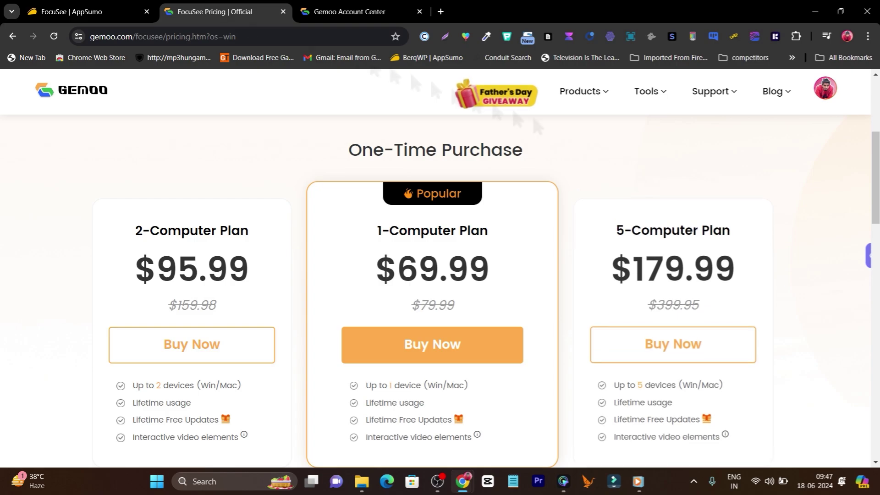
left_click(71, 11)
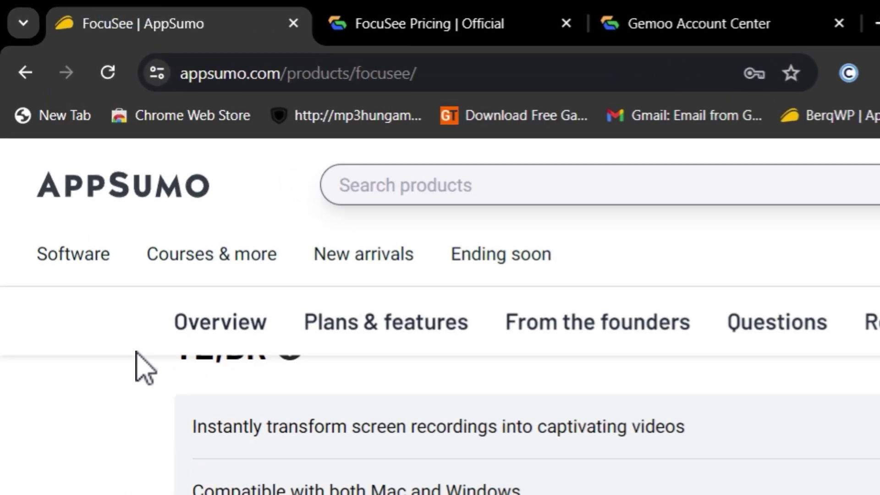
Highlight the License Tier 2 price among the $39, $99 and $199 tiers
left_click(220, 322)
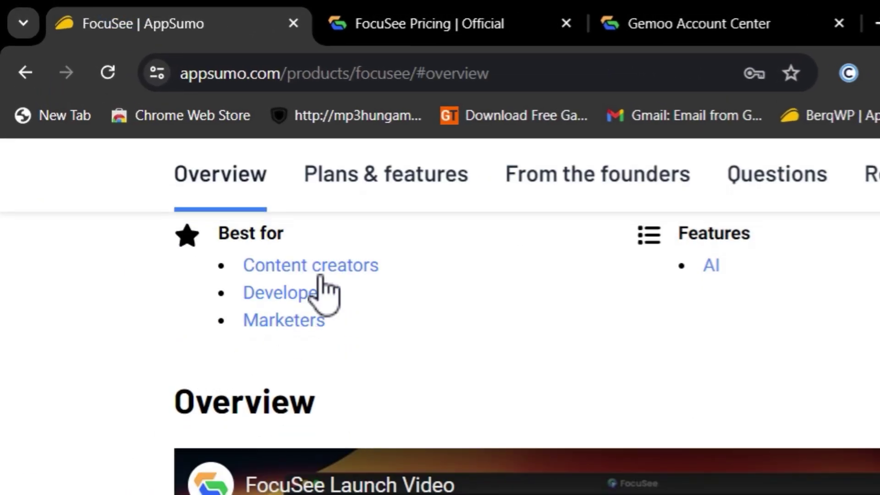
left_click(412, 193)
scroll(866, 367, "down", 10)
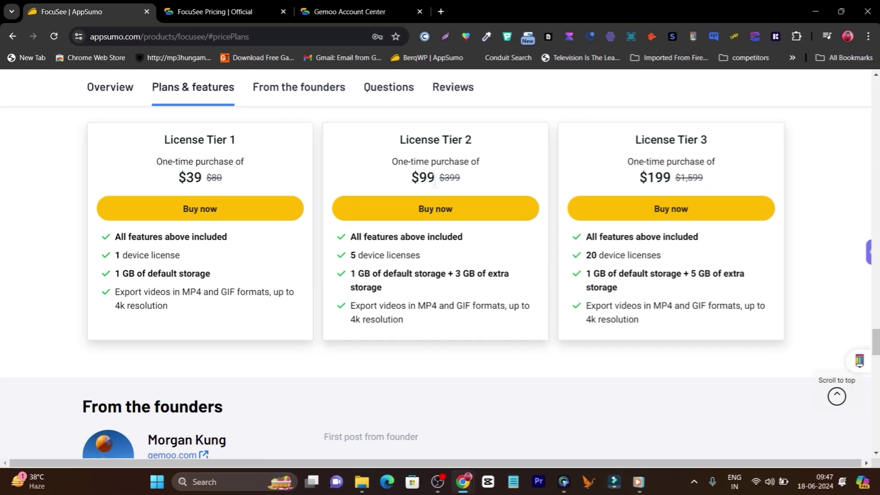
double_click(437, 177)
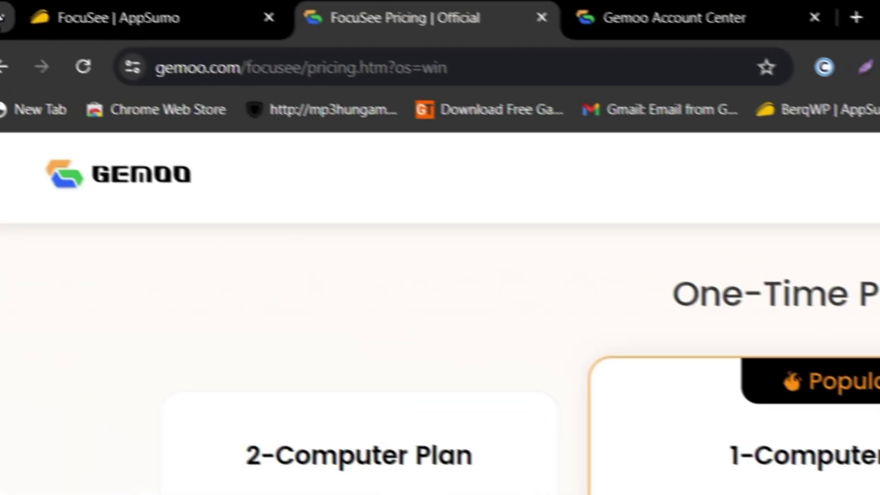
left_click(157, 10)
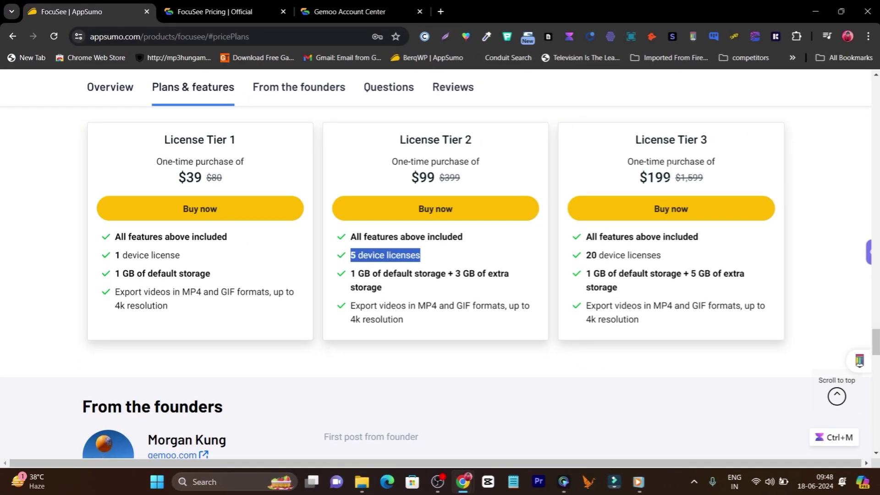
Scroll back up to the 'Pre-set canvas sizes tailored for social media' feature
scroll(563, 325, "up", 15)
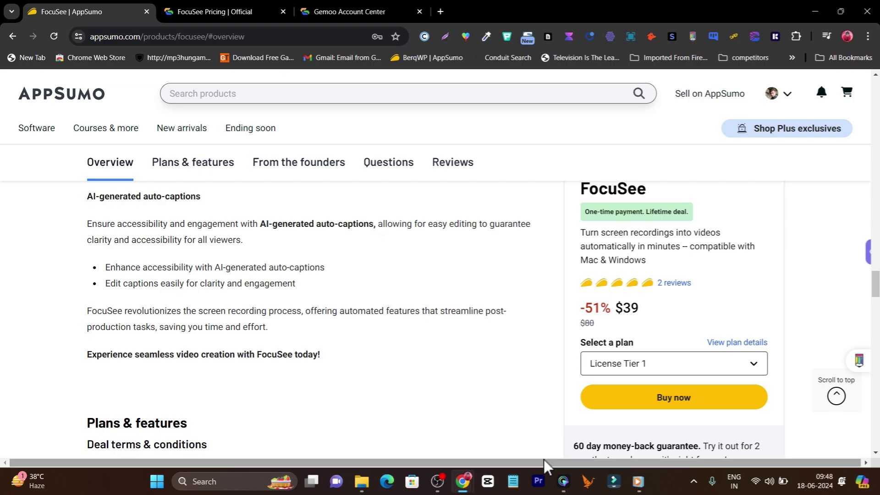
scroll(275, 308, "up", 5)
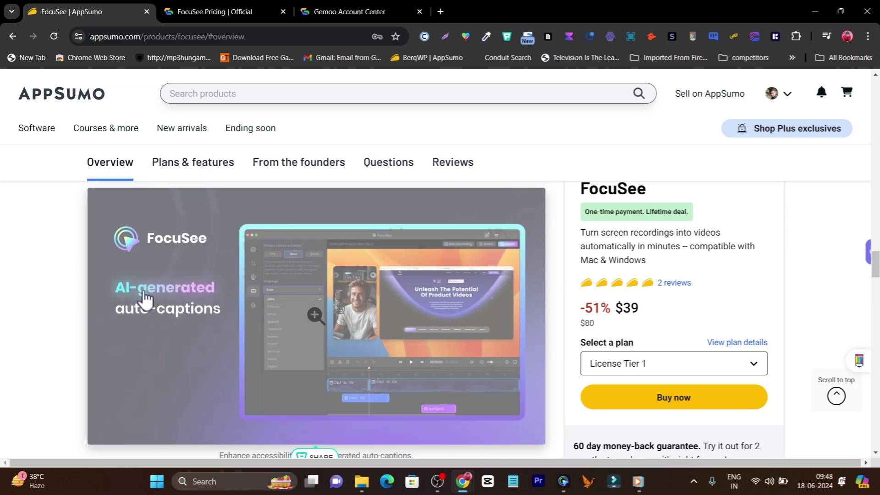
scroll(549, 257, "up", 12)
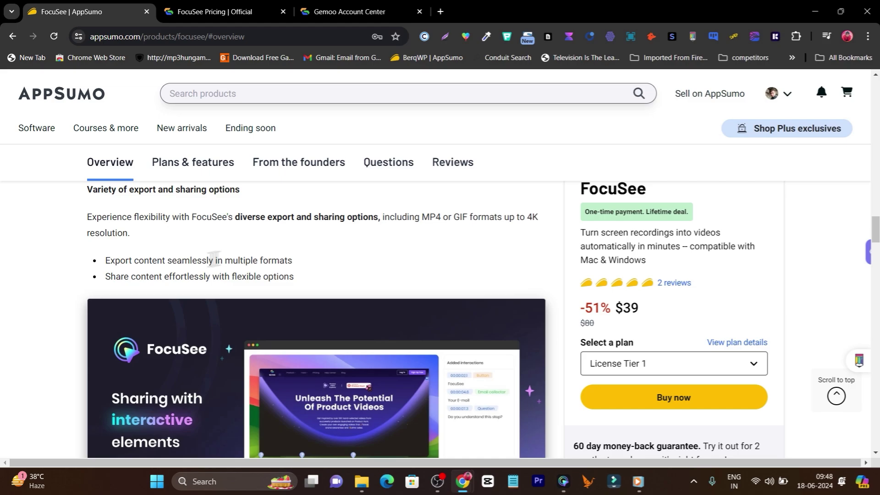
scroll(565, 263, "up", 6)
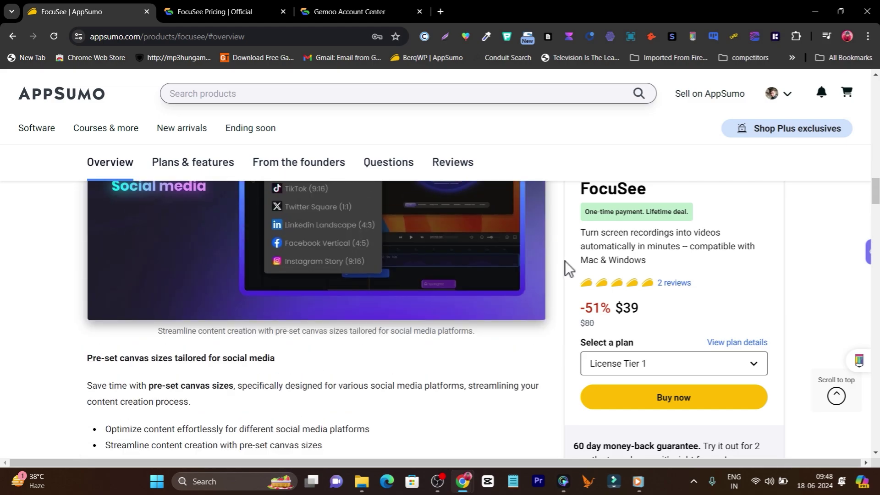
scroll(554, 271, "down", 3)
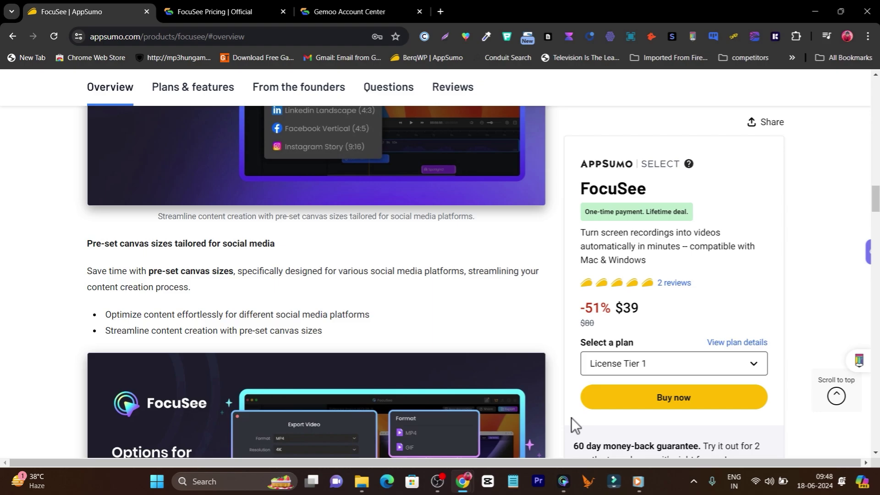
In the FocuSee editor, give the project preview a solid green background
left_click(564, 481)
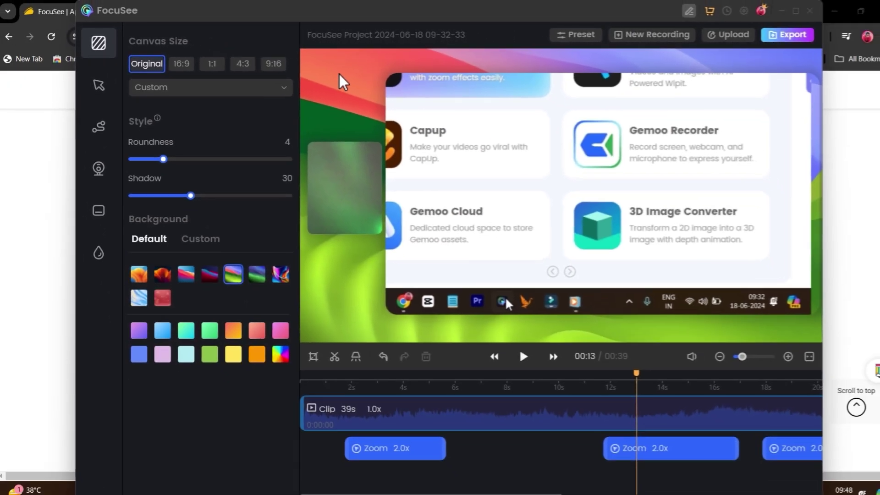
left_click(137, 277)
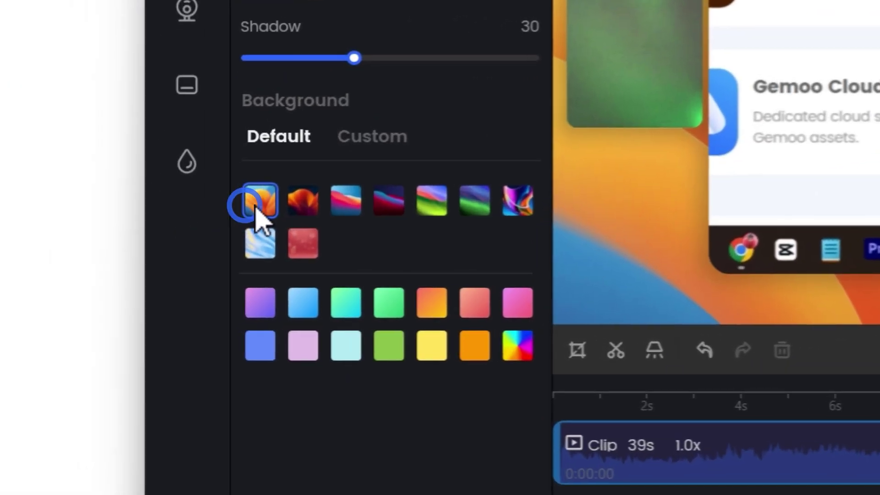
left_click(346, 306)
left_click(403, 354)
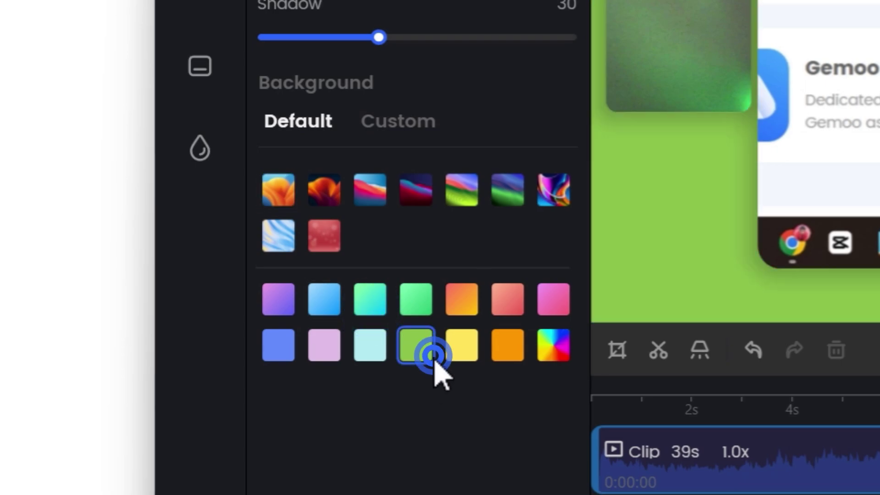
Set the shadow to 26 and corner roundness to 3
left_click(404, 120)
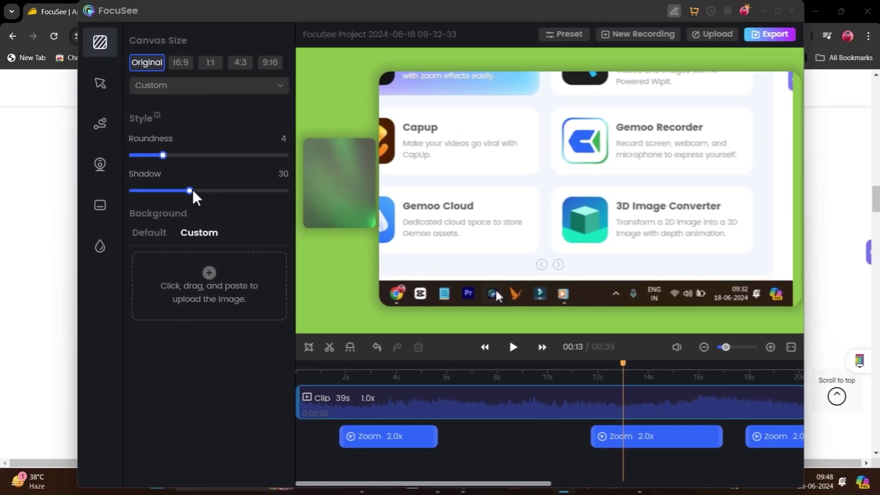
left_click_drag(315, 205, 465, 212)
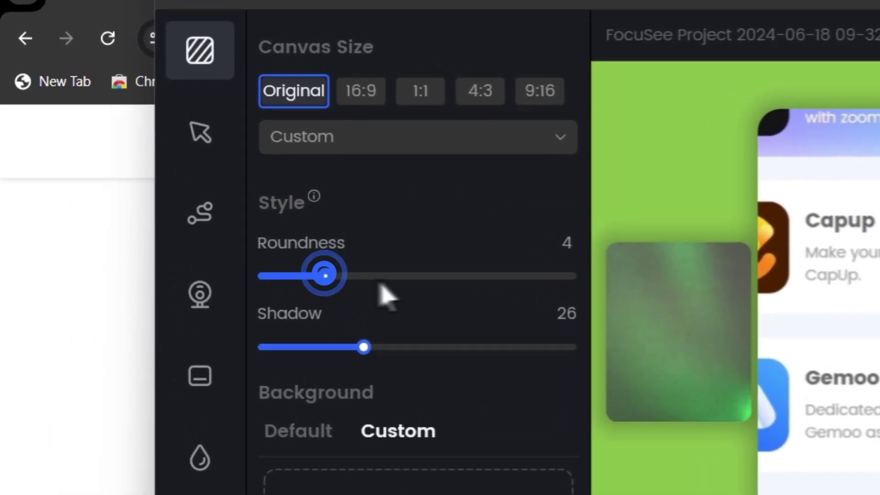
left_click_drag(385, 296, 316, 303)
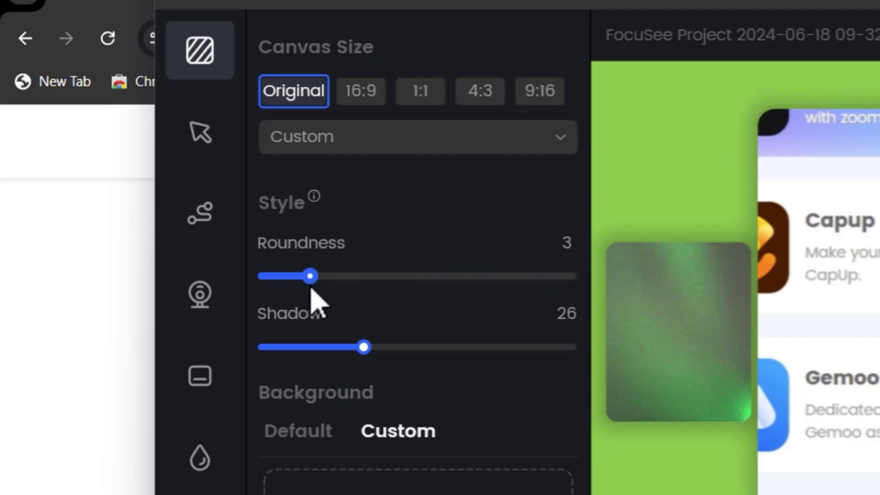
left_click(397, 136)
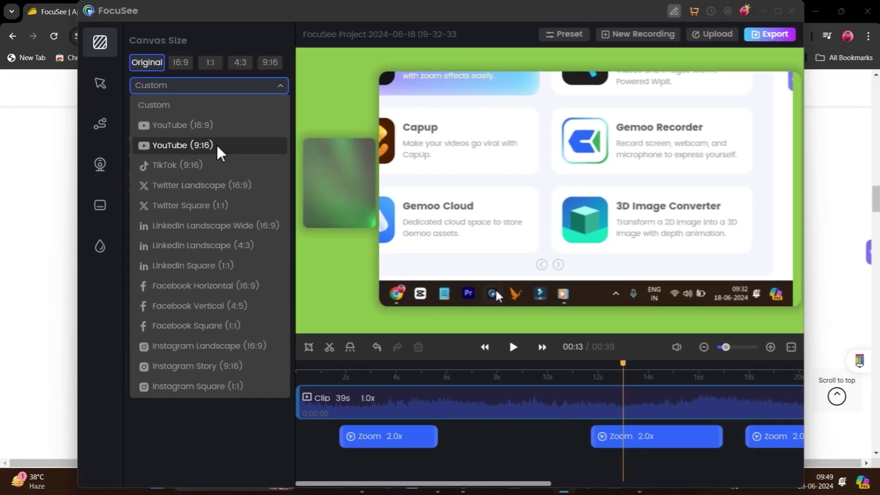
Change the canvas size from Original to the 16:9 landscape preset
left_click(208, 159)
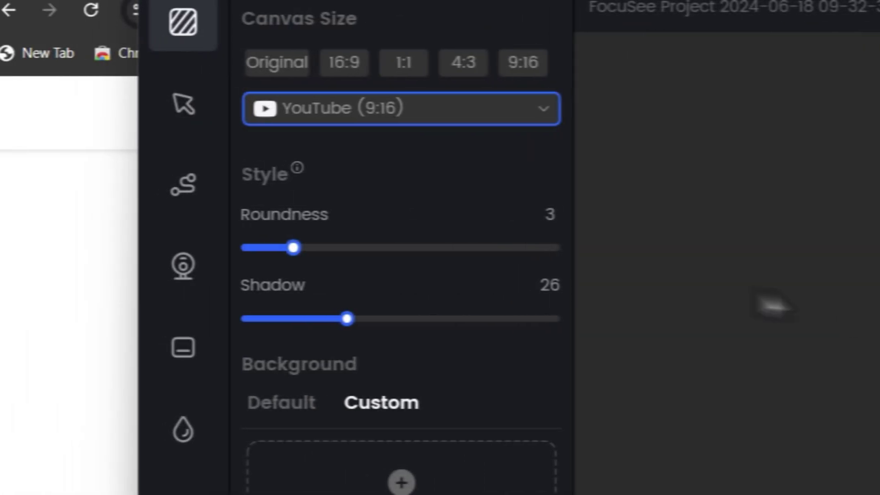
left_click(443, 172)
left_click(361, 118)
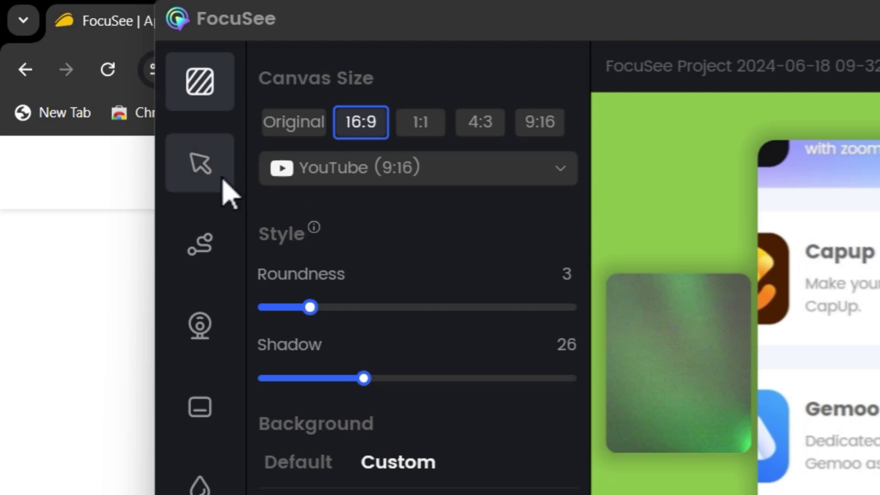
left_click(200, 172)
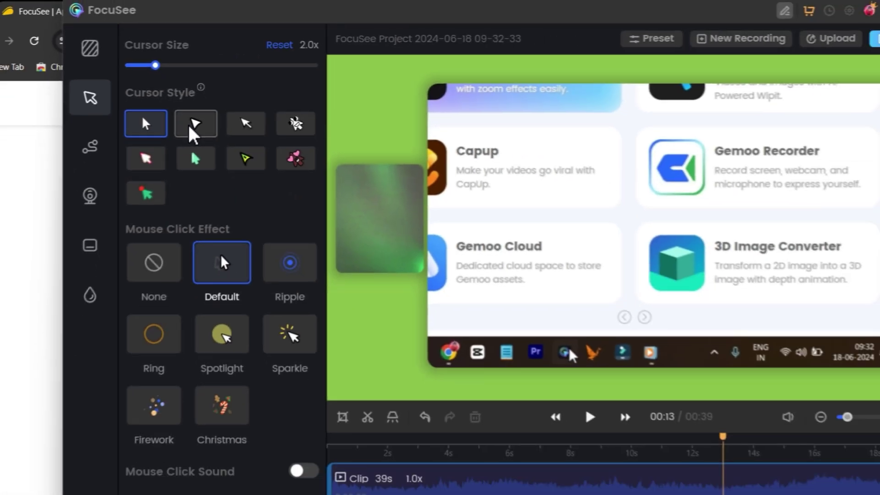
left_click(196, 129)
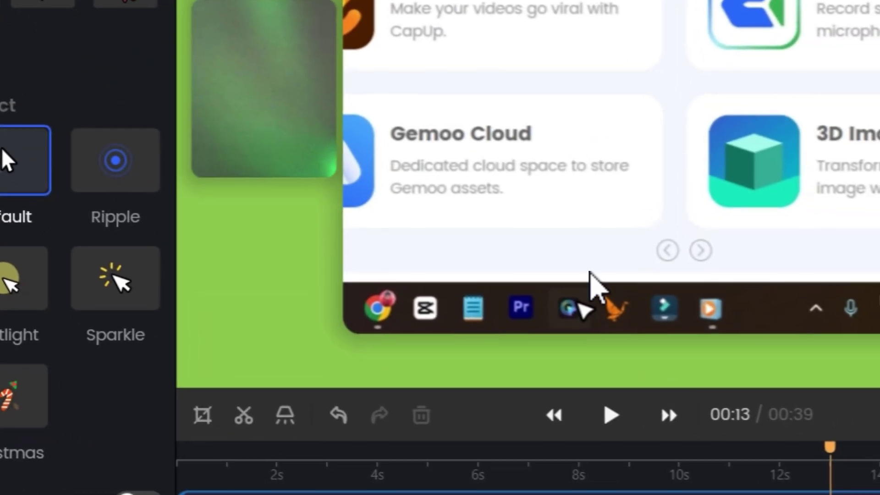
left_click_drag(833, 447, 825, 447)
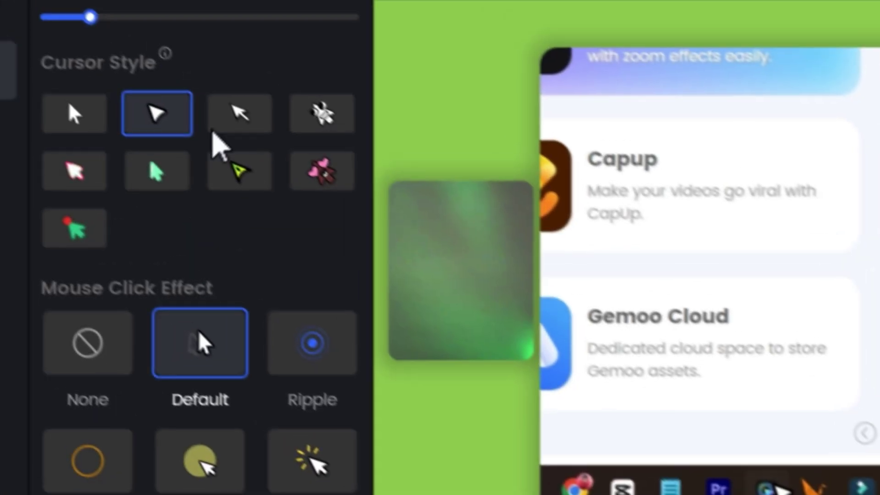
left_click(268, 127)
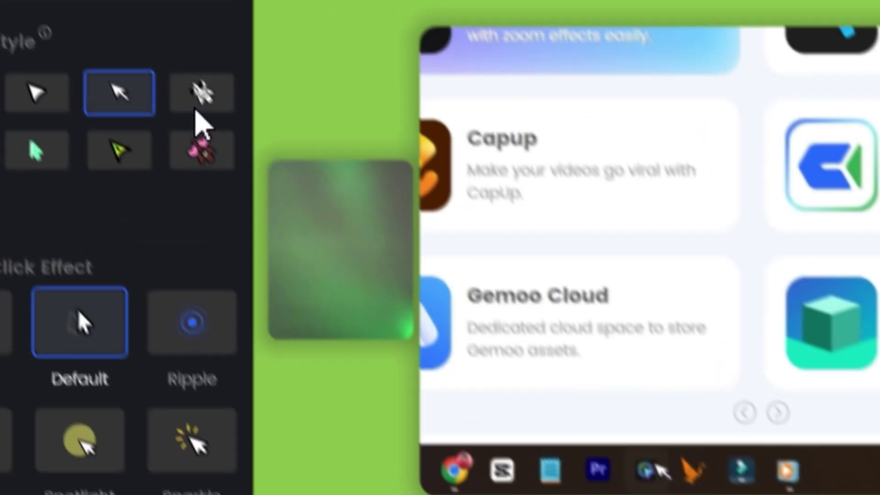
left_click(200, 97)
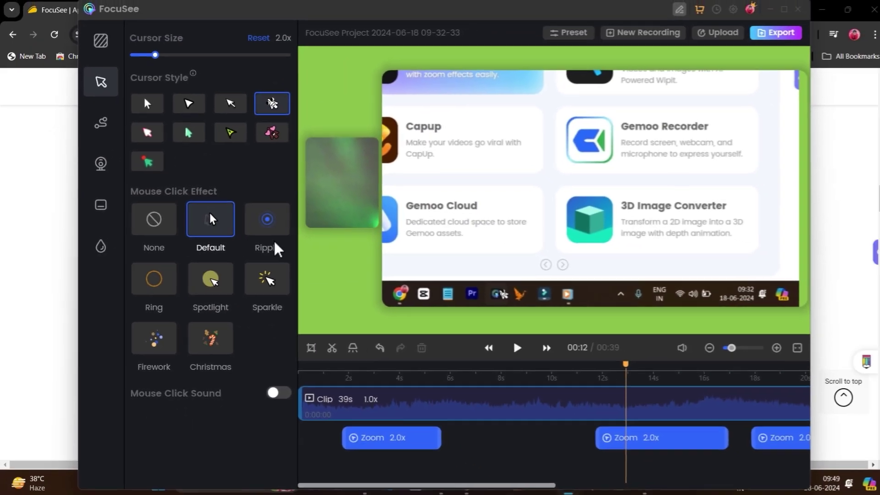
left_click(530, 184)
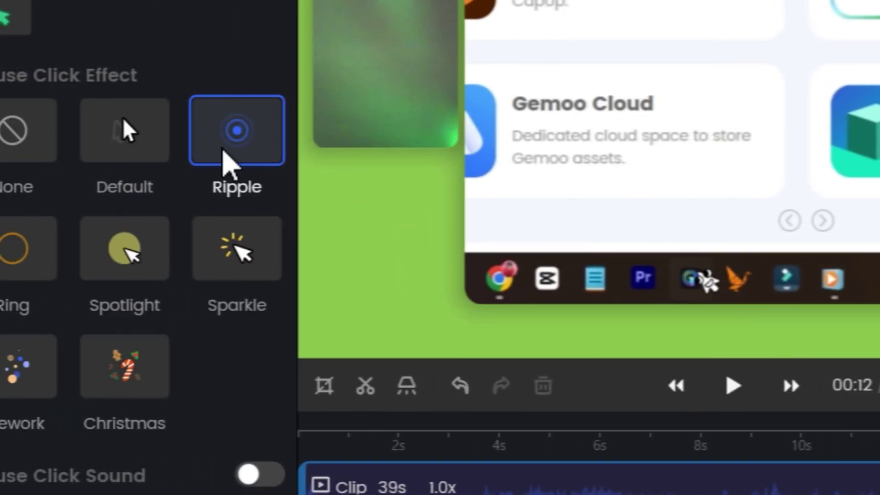
left_click(238, 250)
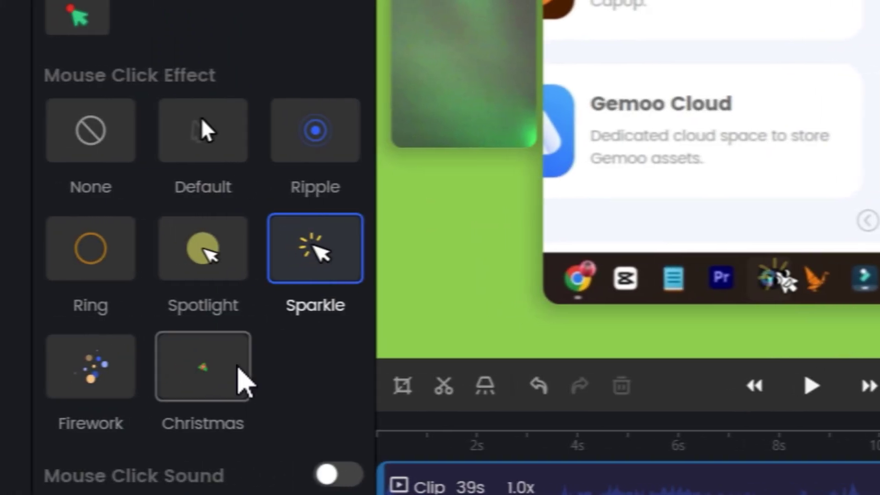
left_click(138, 369)
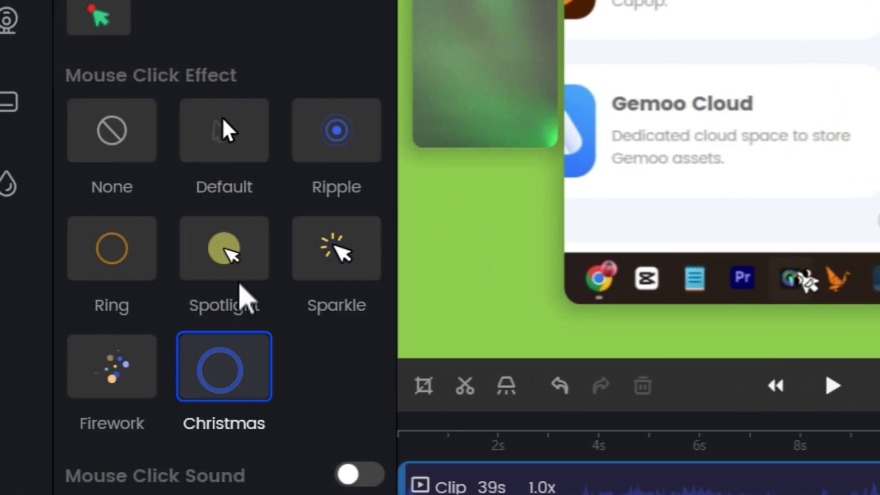
left_click(243, 137)
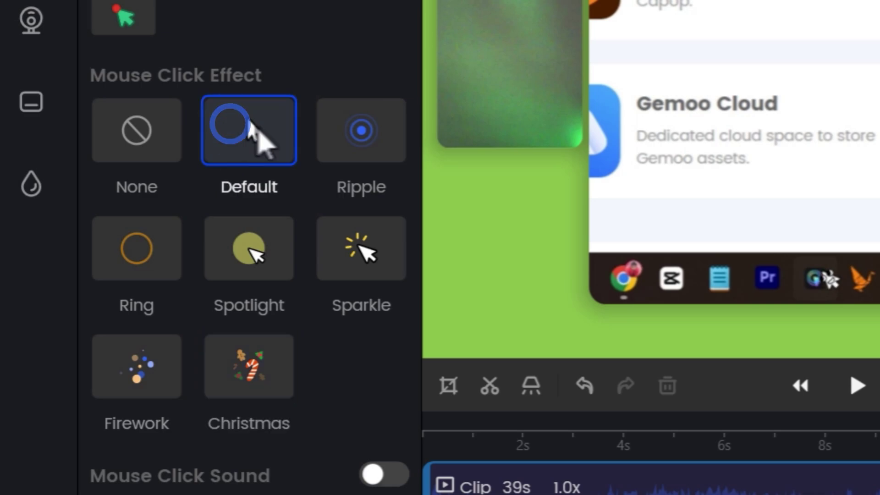
left_click(366, 145)
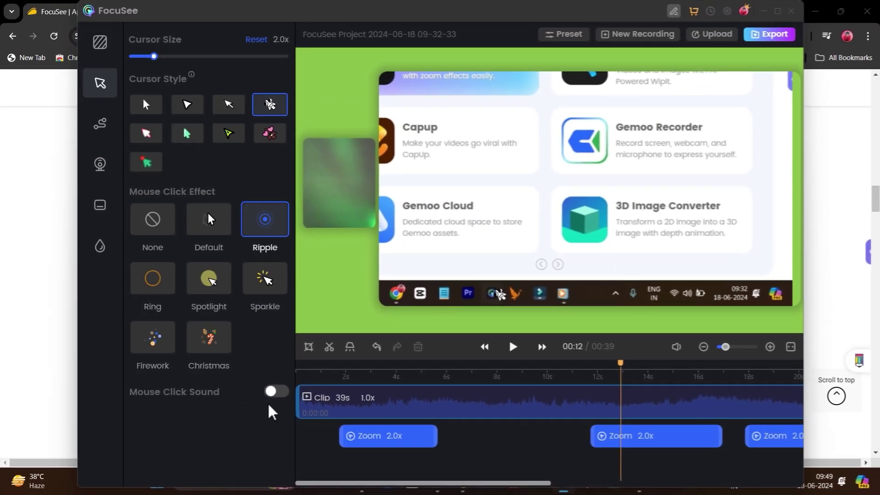
Enable mouse click sound, compare Hard and Soft, and settle on Crisp at volume 100
left_click(275, 392)
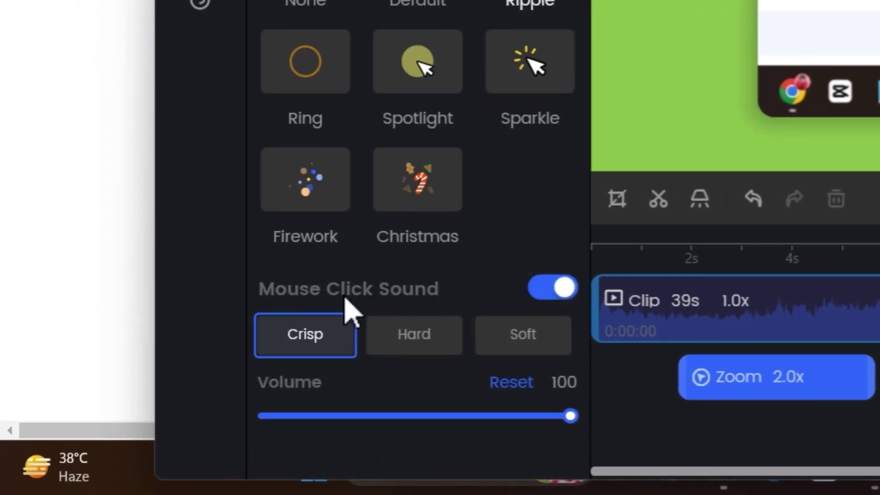
left_click(412, 339)
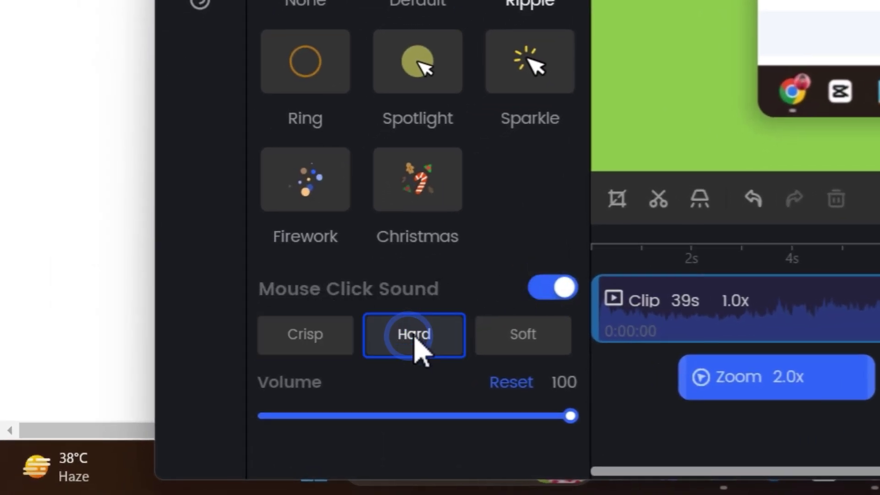
left_click(513, 337)
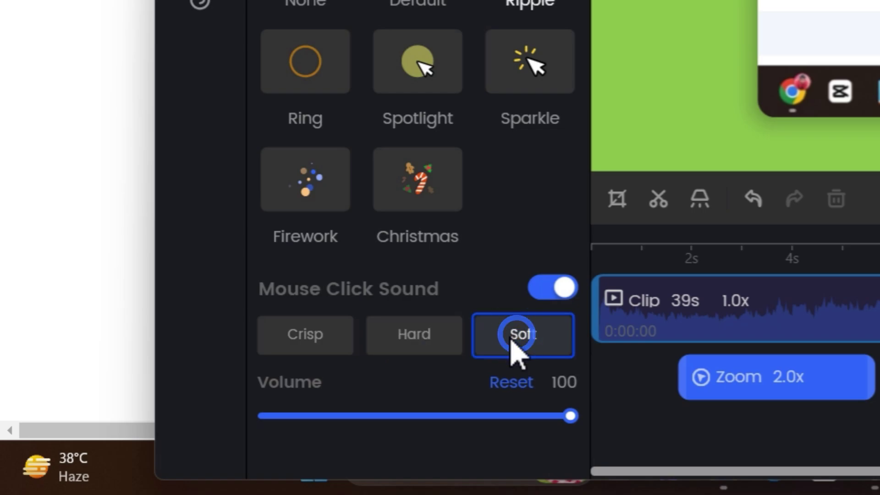
left_click(418, 337)
left_click(343, 339)
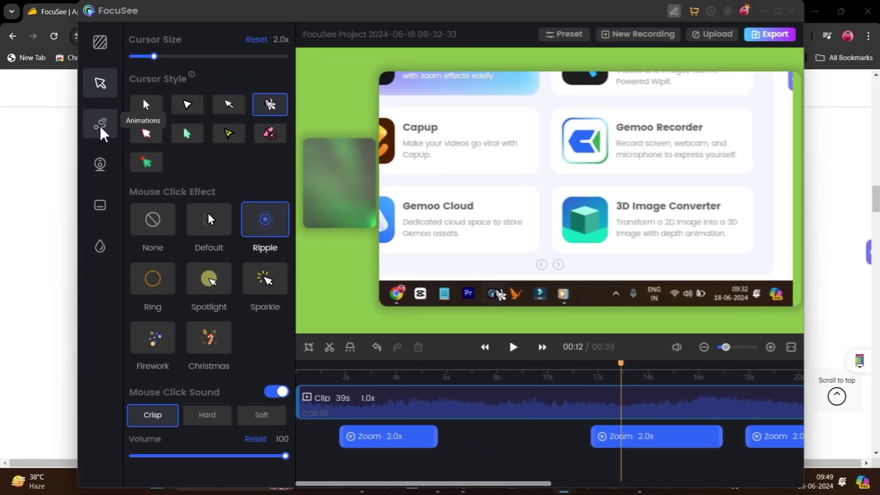
Lower the Screen Moving animation from 50 to 28 and preview it
left_click(101, 126)
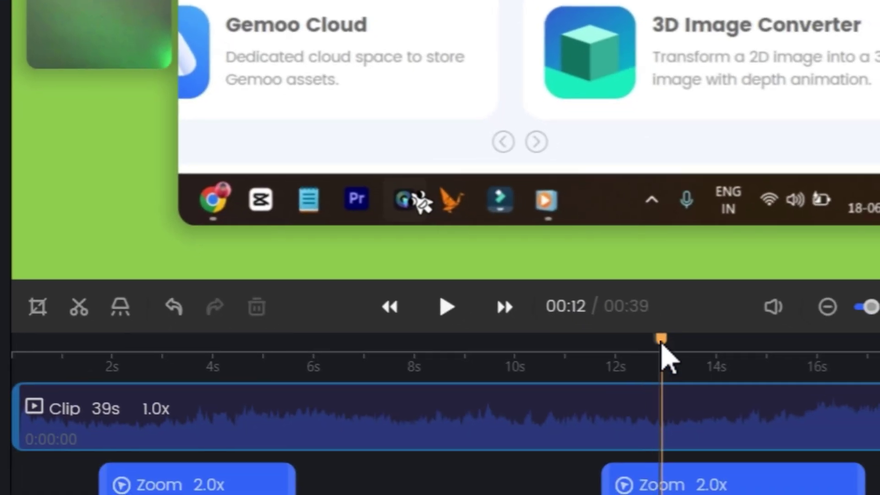
left_click(659, 340)
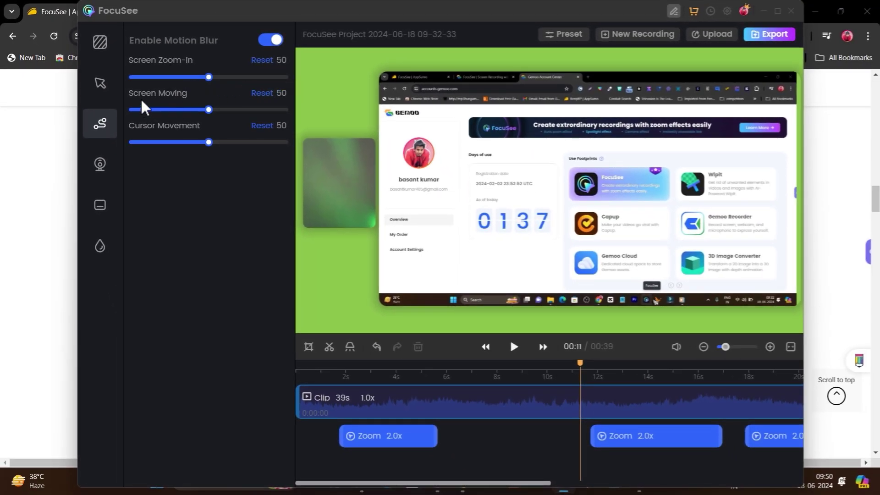
left_click_drag(209, 110, 183, 113)
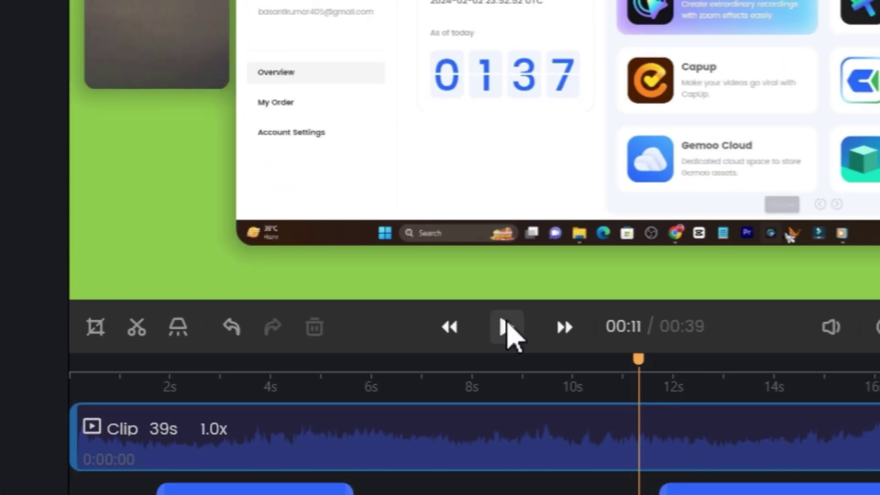
left_click(506, 326)
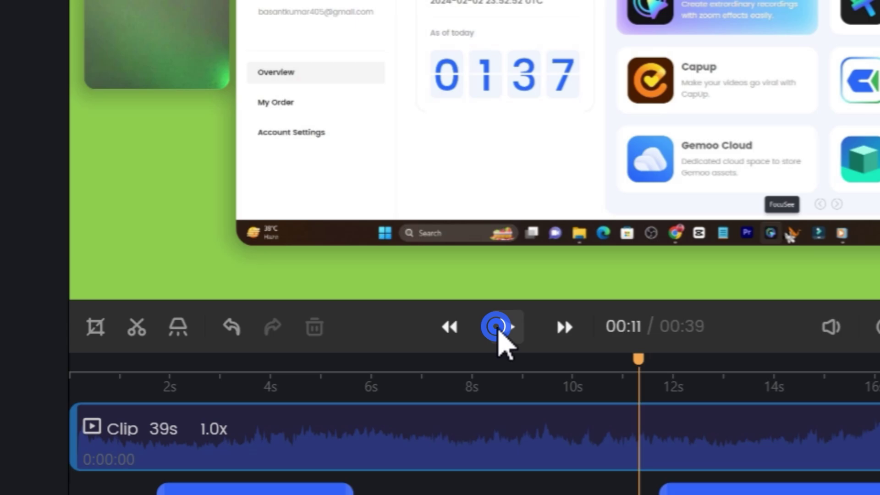
left_click(507, 326)
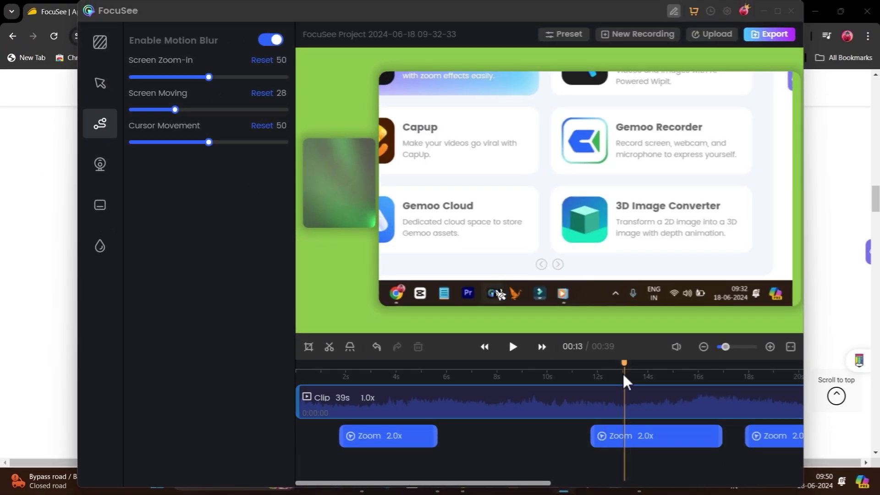
Replay the recording from 00:14 to check the slower screen motion
left_click_drag(623, 362, 663, 368)
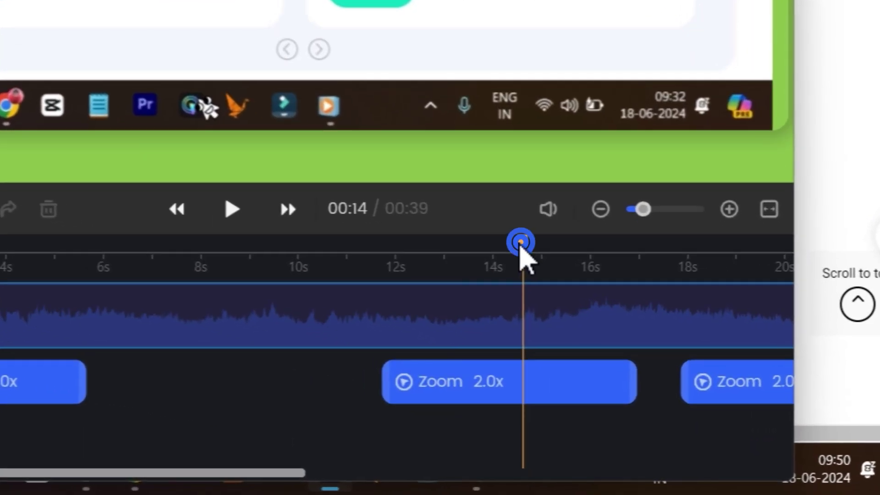
key("space")
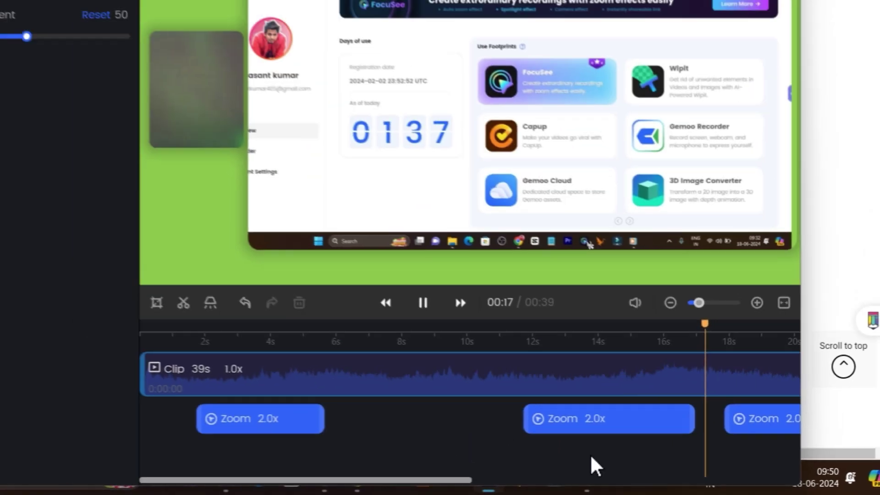
key("space")
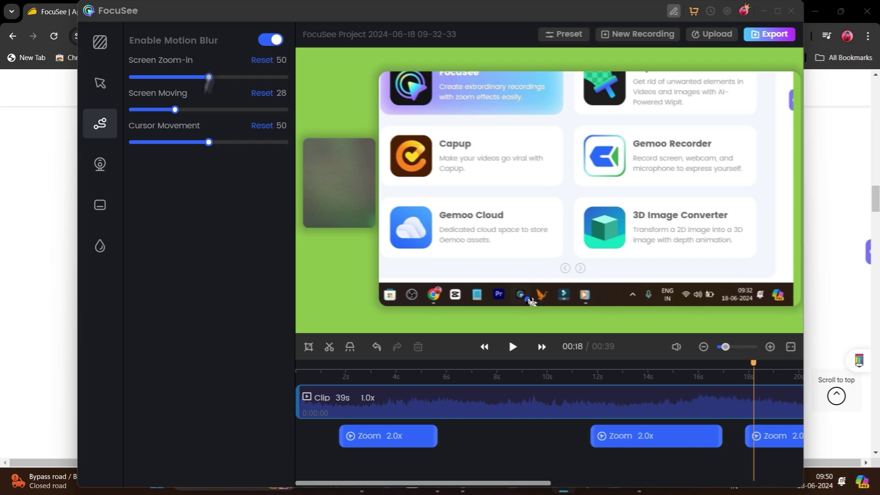
Try the camera layout presets, including the bottom-left circle and top-right corner
left_click(101, 166)
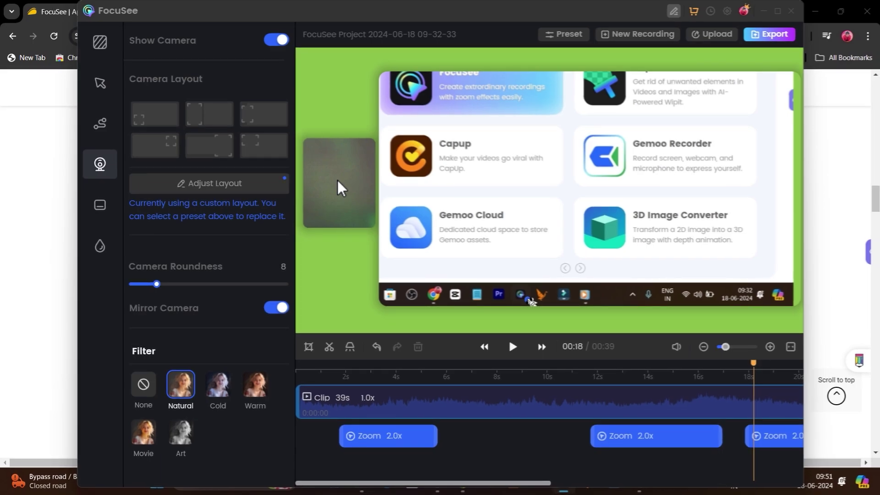
left_click(213, 115)
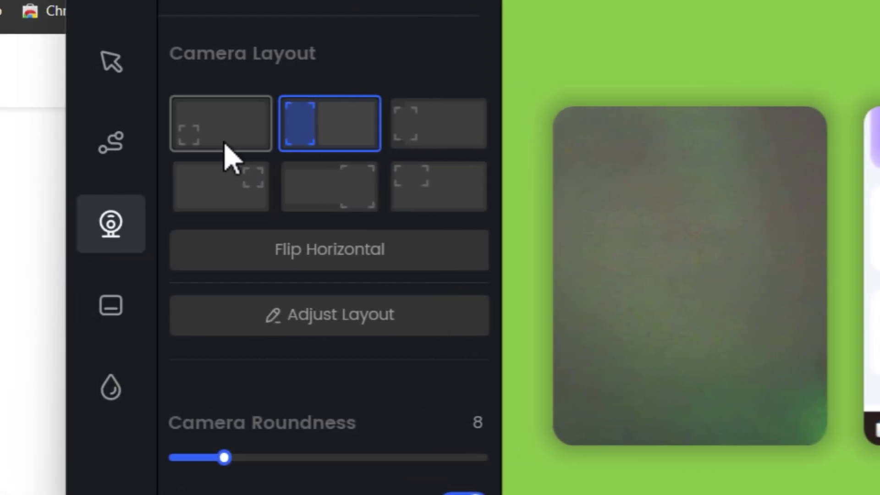
left_click(124, 138)
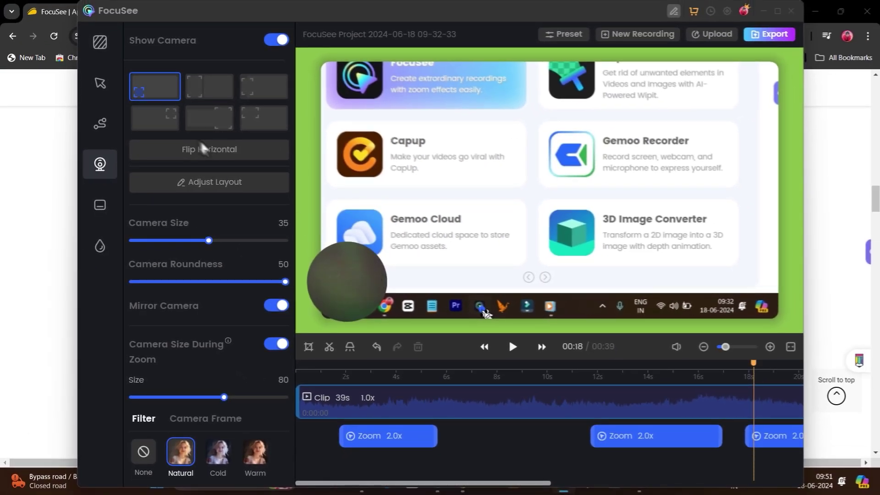
left_click(166, 119)
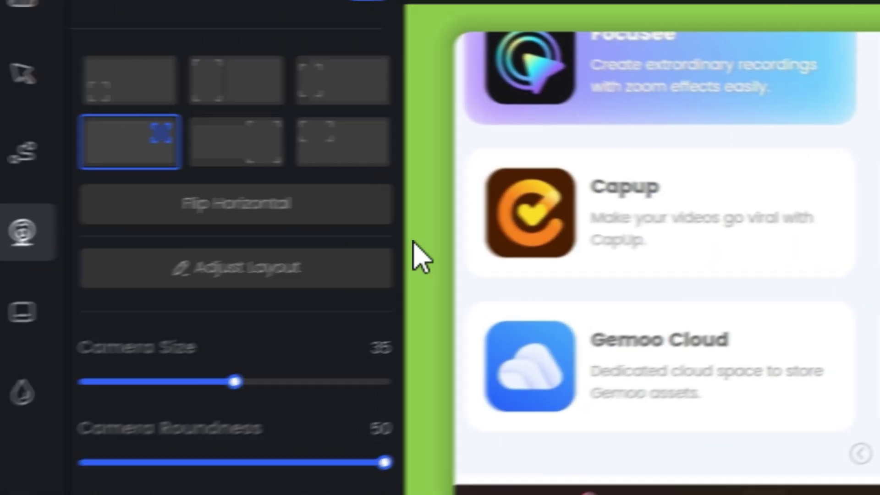
Test a large custom camera layout, then return to the bottom-left bubble, size 35, roundness 50
left_click(236, 269)
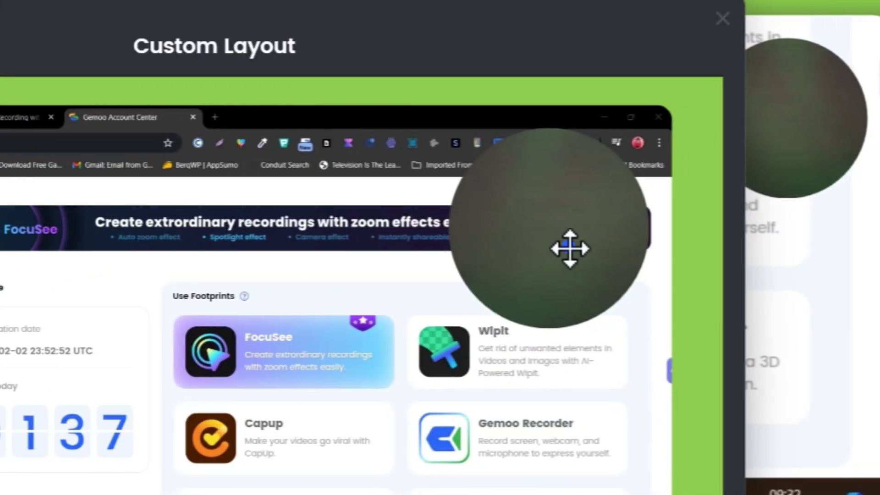
left_click_drag(569, 246, 228, 252)
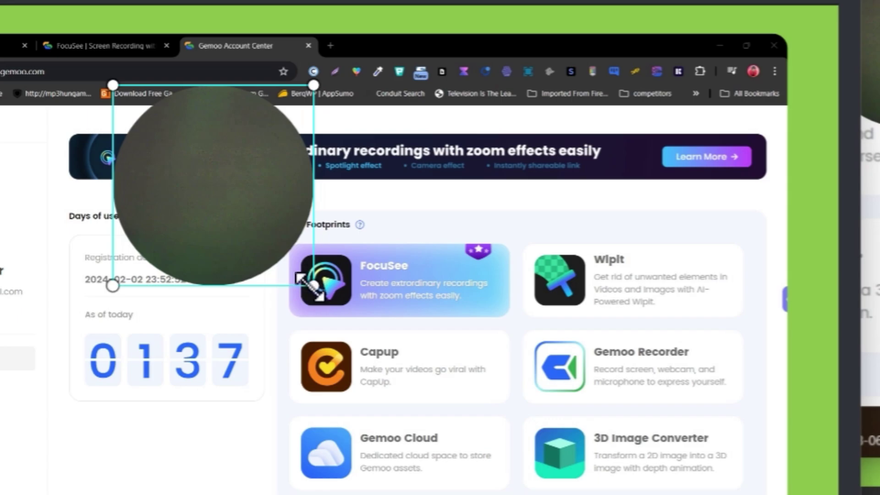
left_click_drag(312, 287, 493, 60)
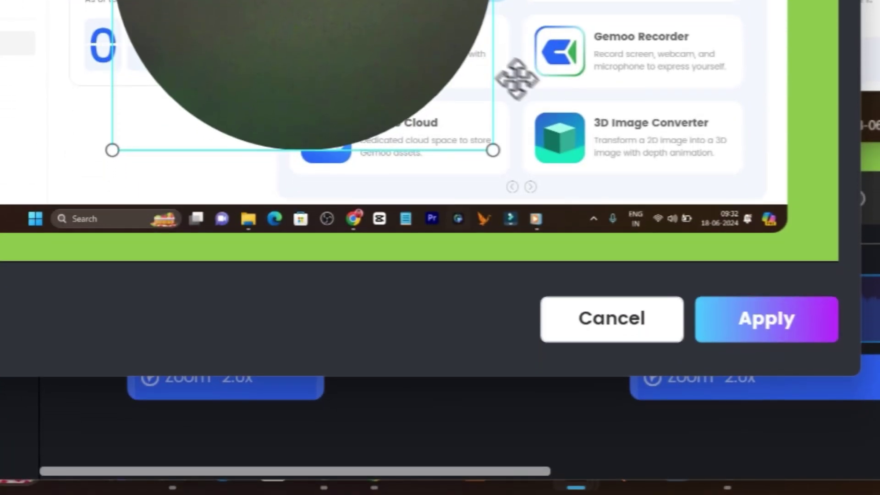
left_click(798, 333)
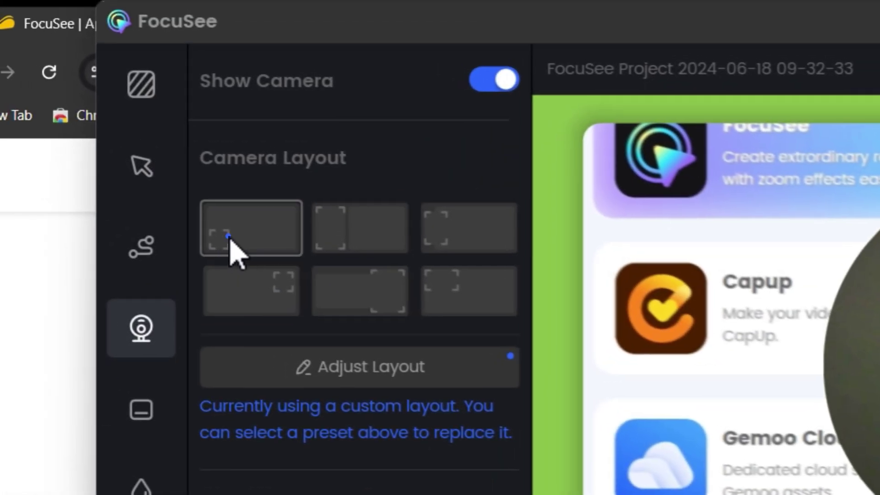
left_click(230, 243)
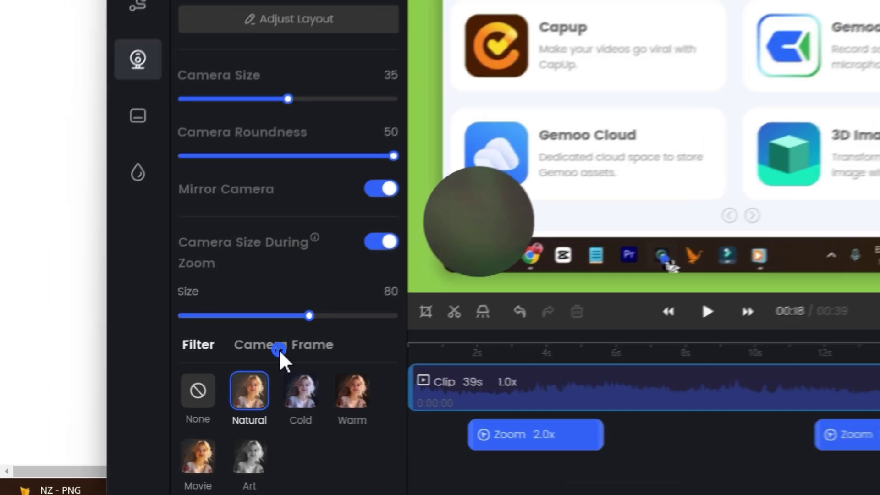
Give the round webcam bubble the Gradient ring from the Camera Frame options
left_click(205, 371)
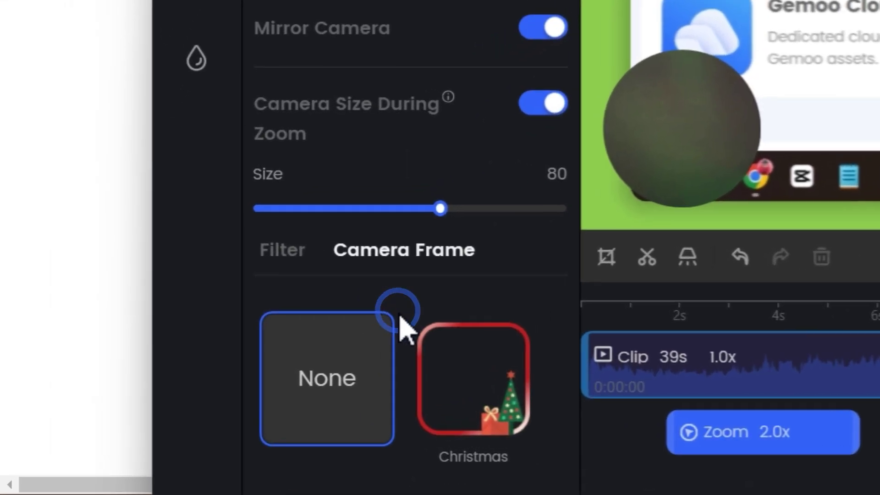
scroll(480, 356, "down", 4)
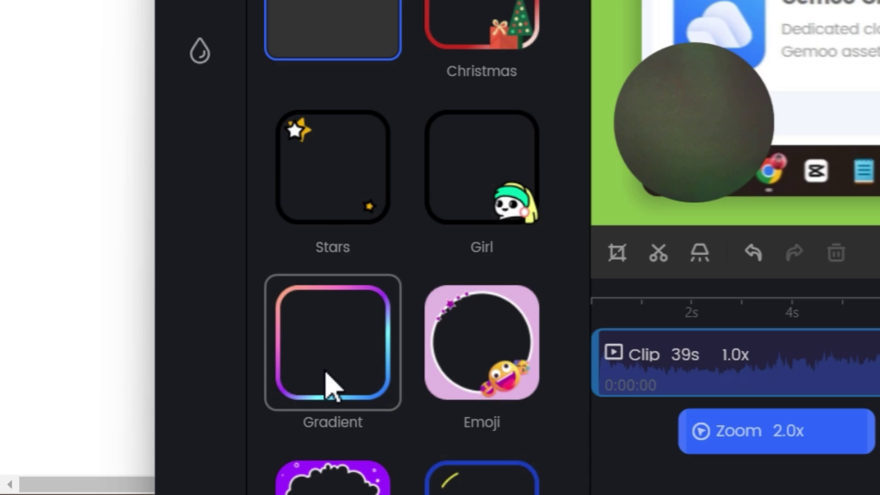
left_click(334, 360)
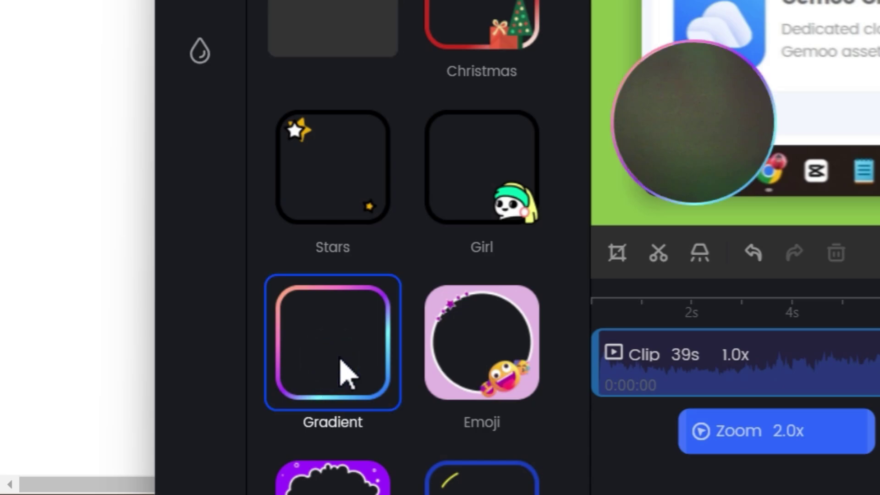
scroll(366, 367, "down", 3)
scroll(459, 340, "up", 5)
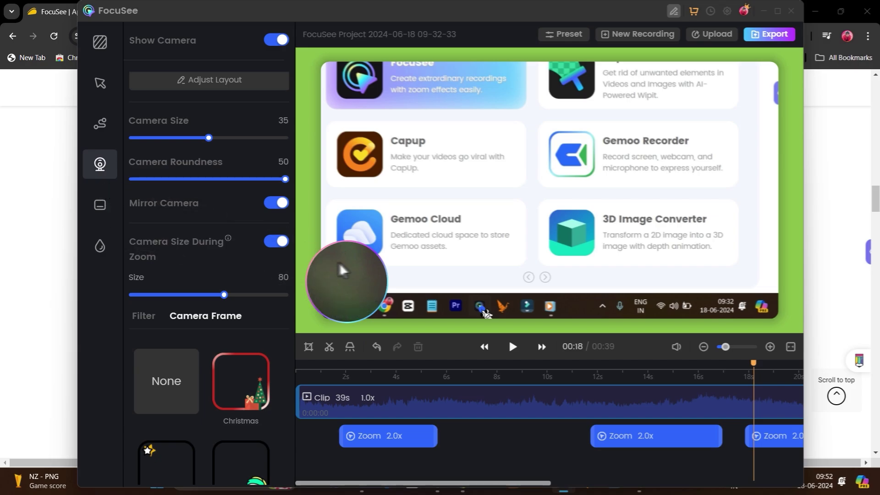
Go from the captions settings to the watermark settings and browse Downloads for an image
left_click(100, 205)
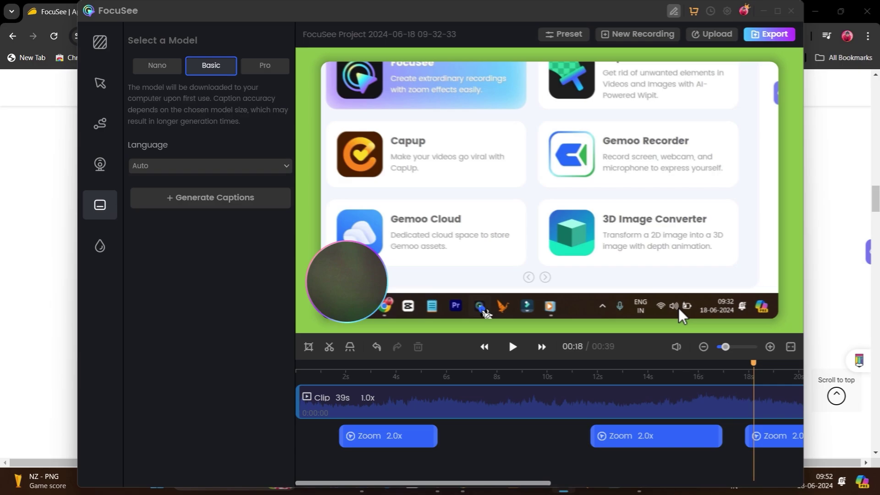
left_click(100, 247)
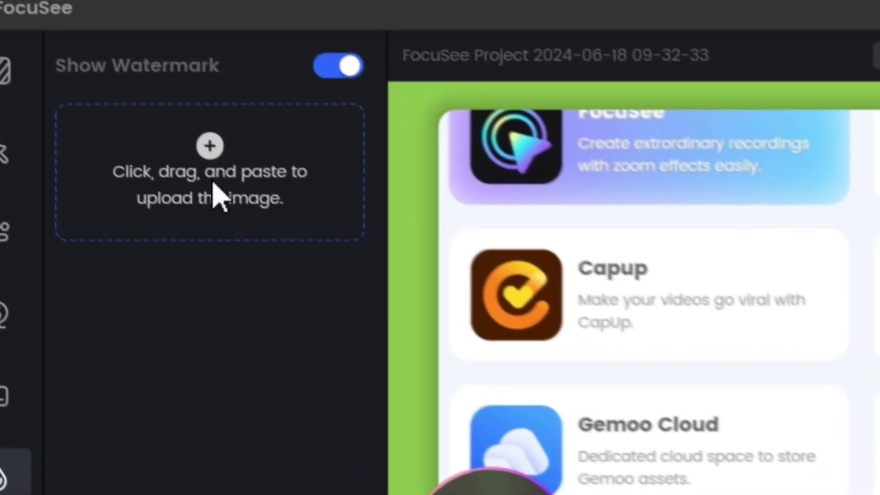
left_click(213, 164)
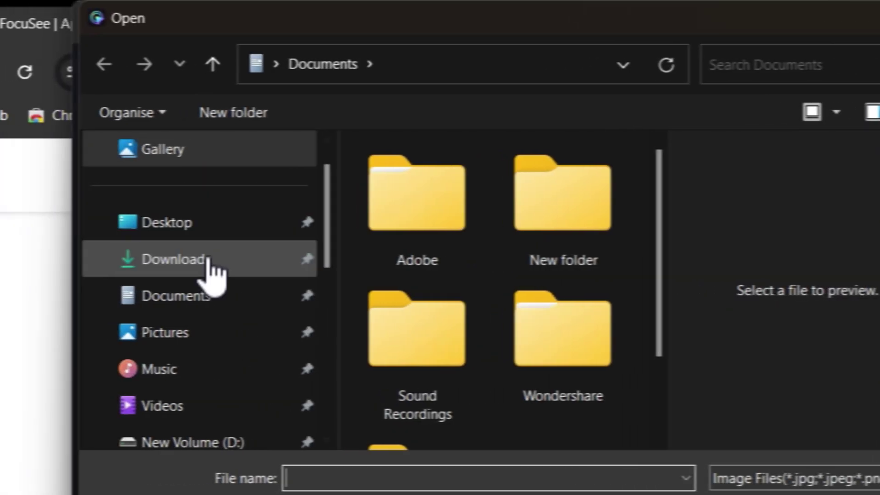
left_click(219, 261)
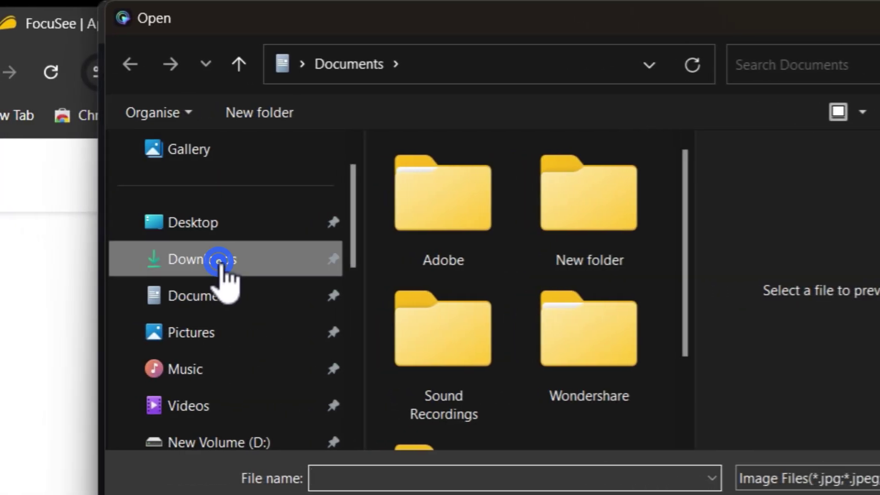
scroll(583, 303, "down", 5)
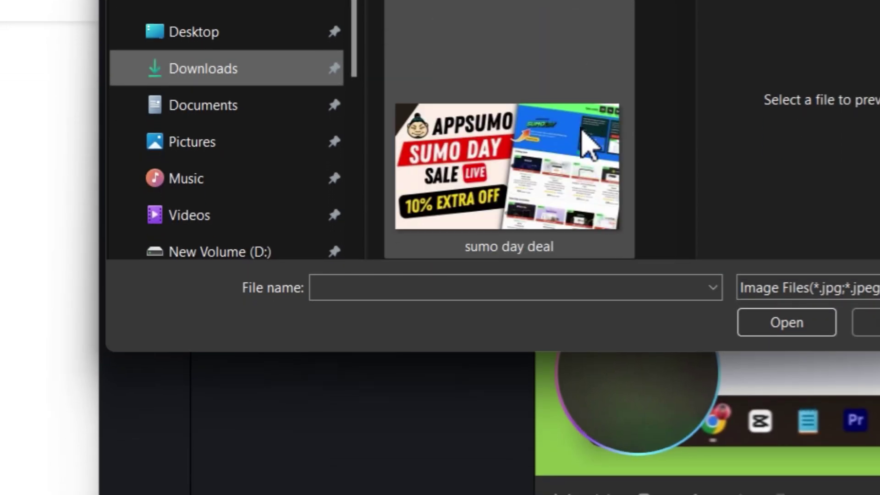
scroll(589, 144, "down", 6)
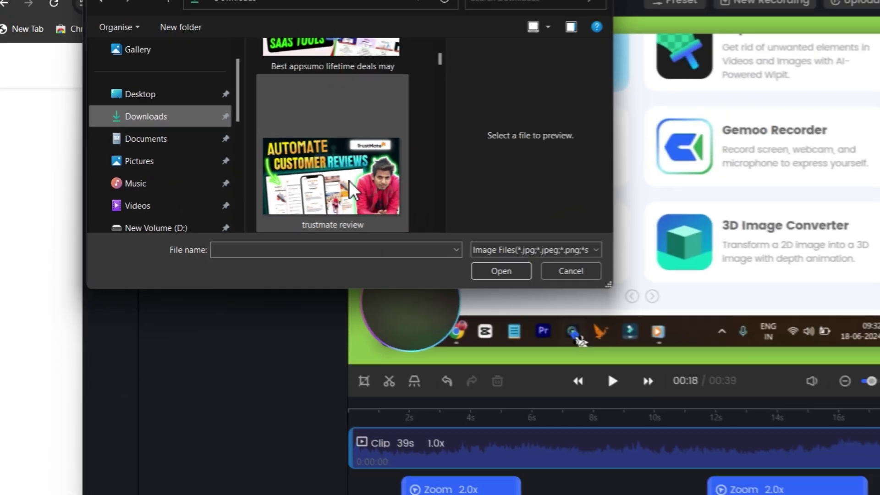
scroll(348, 181, "up", 3)
Load 'best wp lifetime deals' as the watermark image, then switch the watermark off
left_click(334, 108)
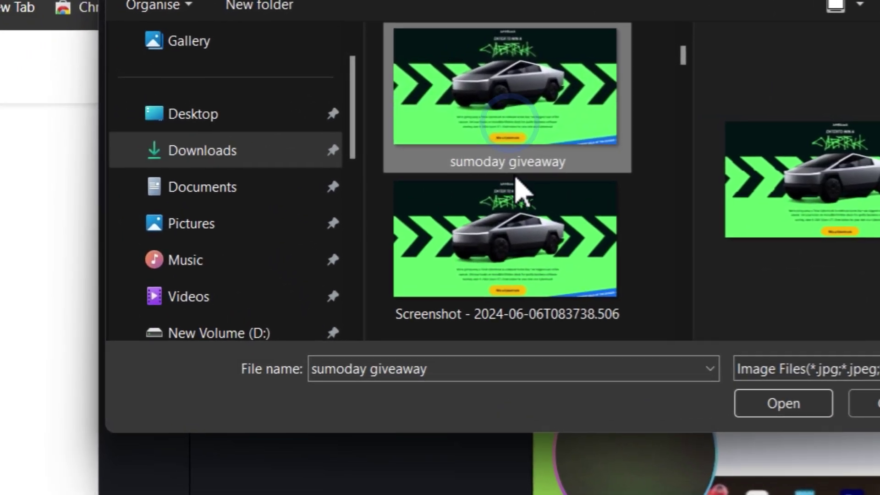
scroll(521, 211, "up", 2)
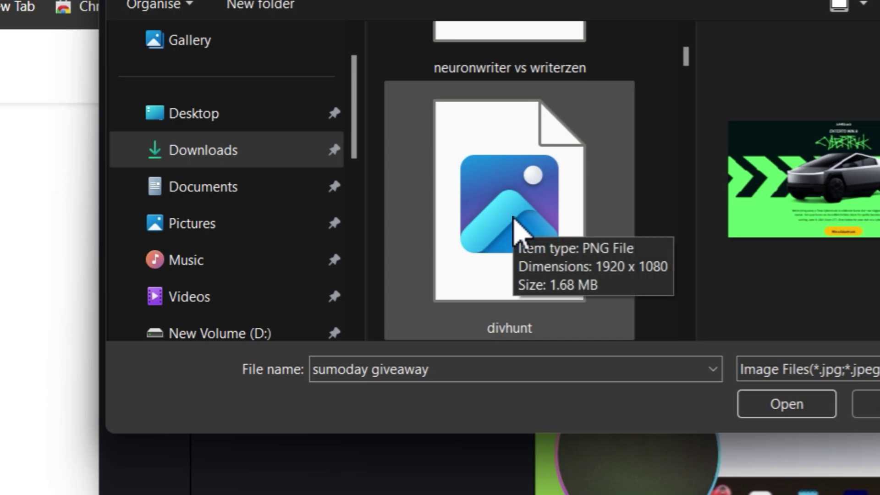
scroll(450, 223, "down", 1)
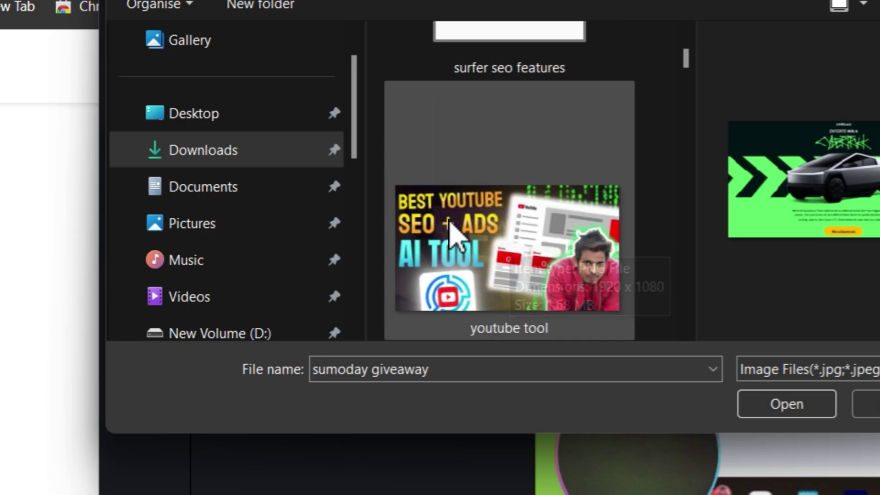
left_click(537, 234)
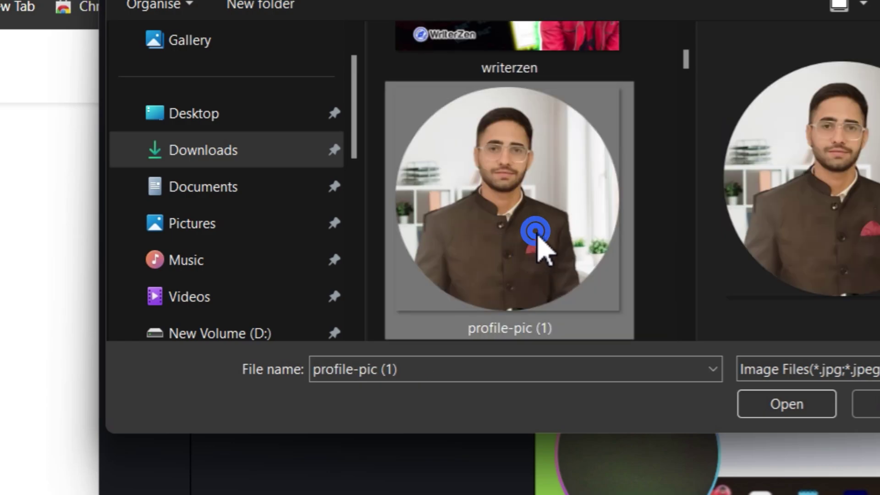
scroll(541, 243, "down", 2)
scroll(535, 239, "down", 1)
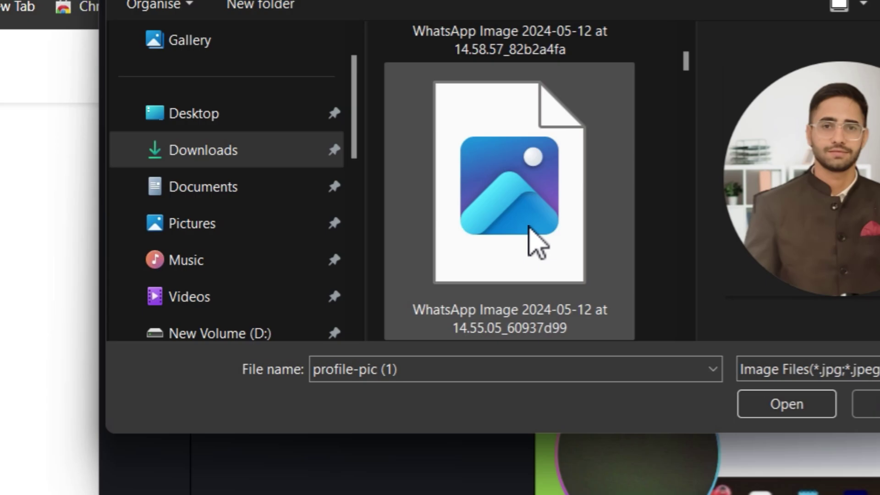
scroll(537, 242, "down", 1)
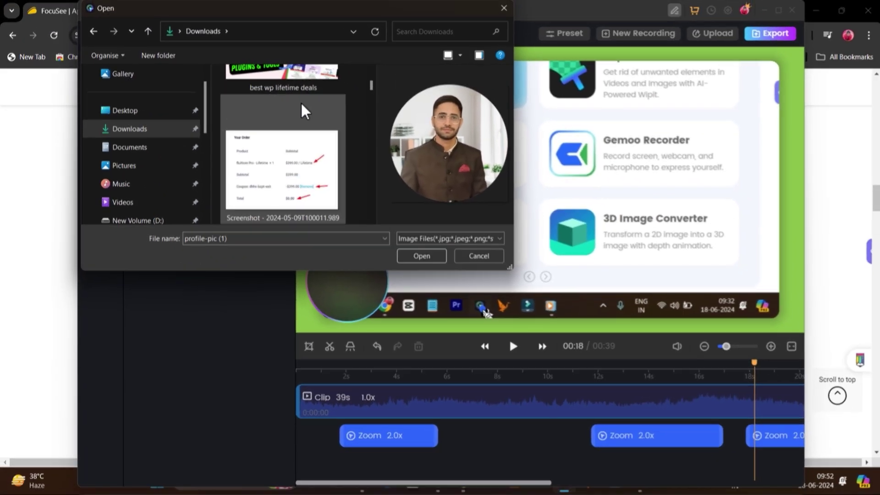
left_click(536, 60)
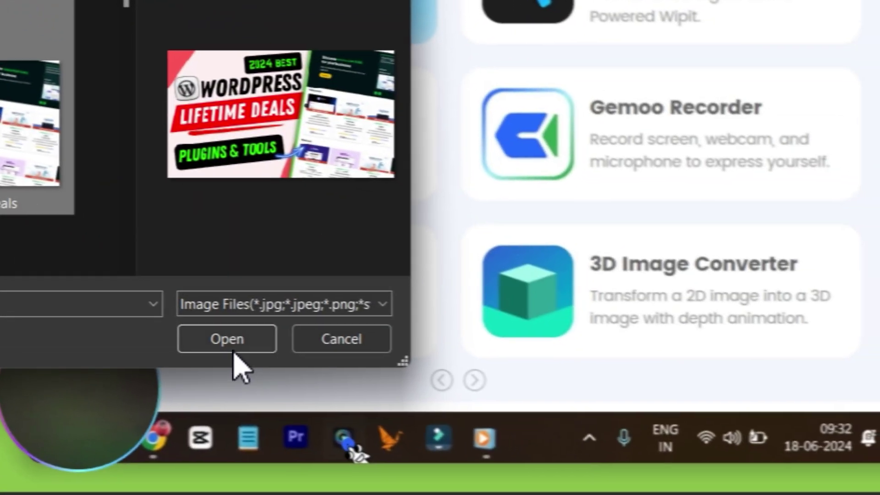
left_click(424, 377)
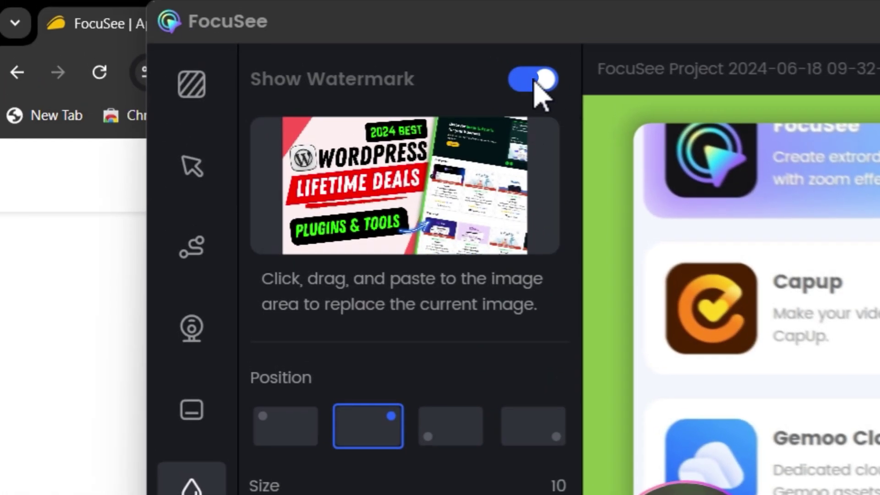
left_click(537, 82)
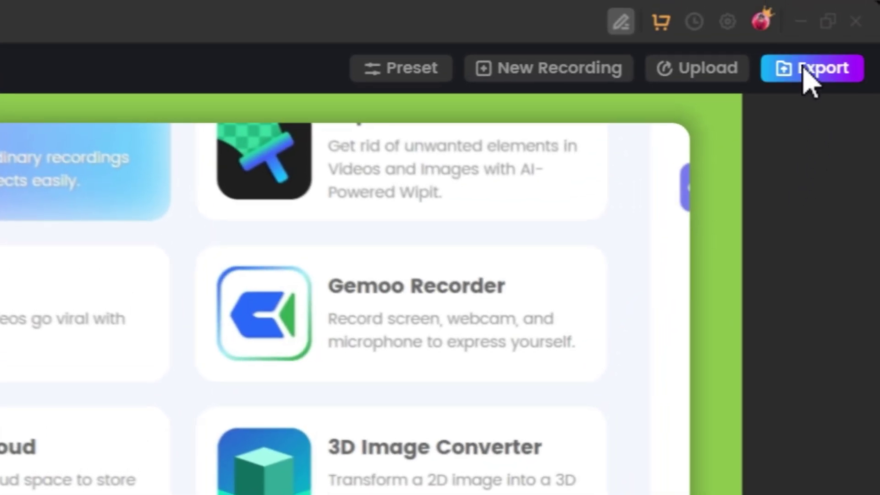
left_click(803, 69)
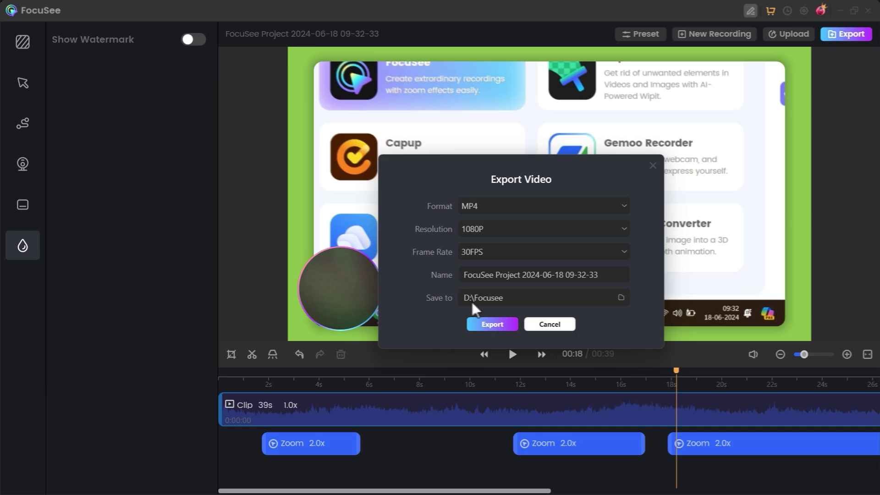
left_click(550, 326)
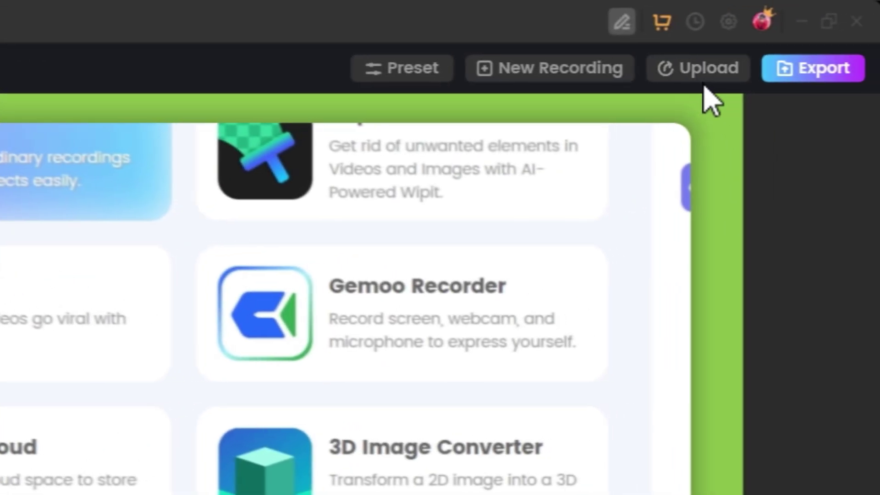
left_click(822, 57)
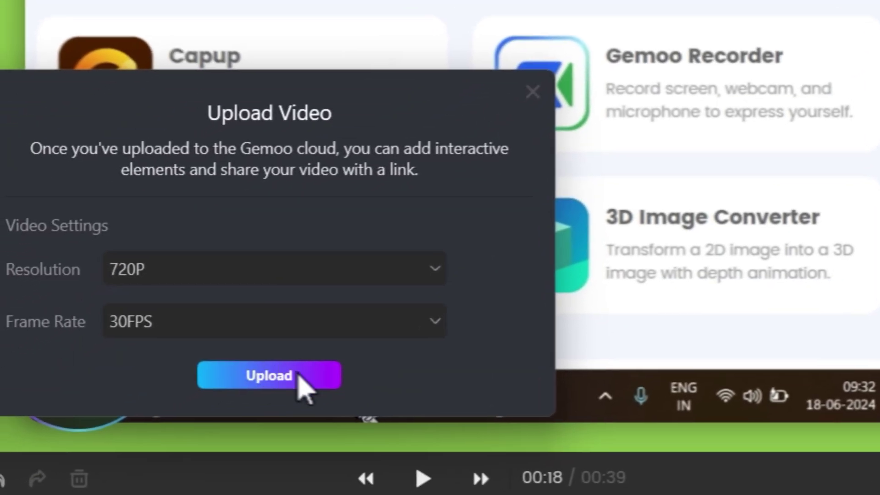
left_click(0, 18)
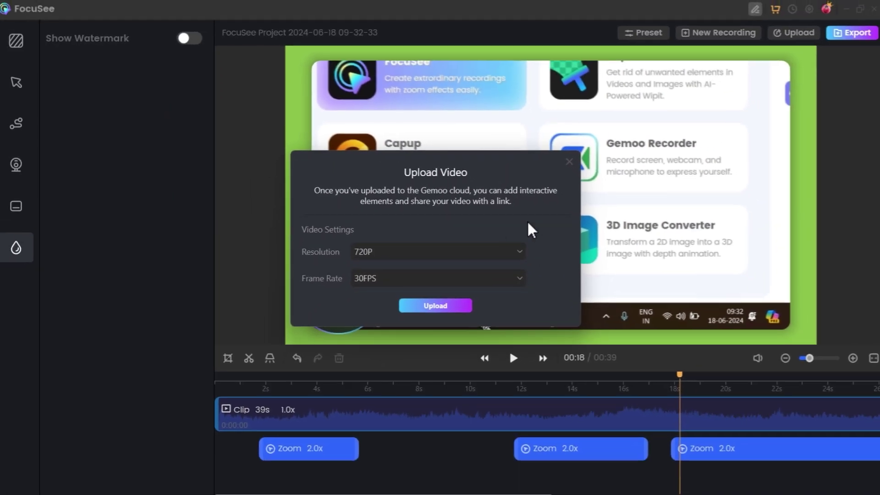
left_click(238, 168)
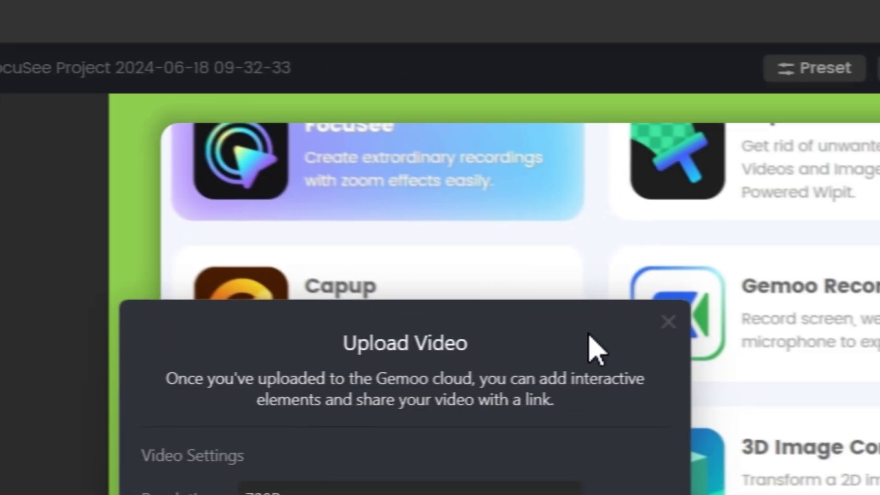
left_click(669, 322)
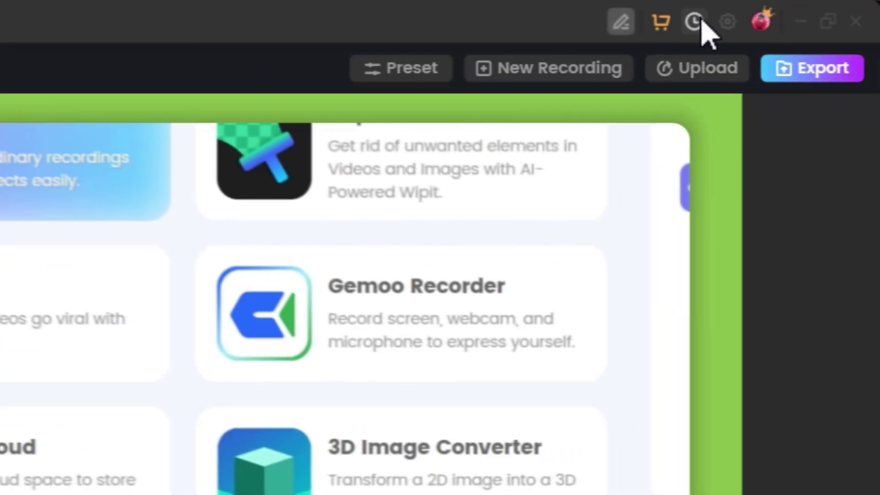
left_click(694, 23)
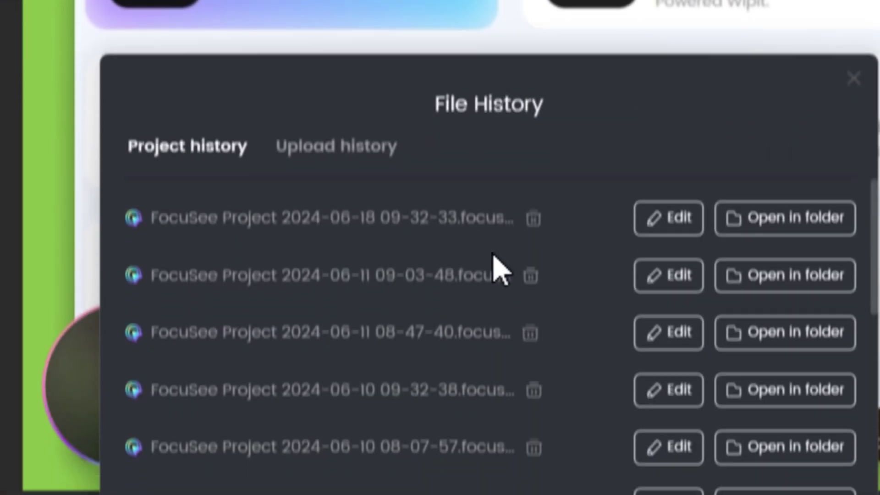
scroll(458, 348, "down", 1)
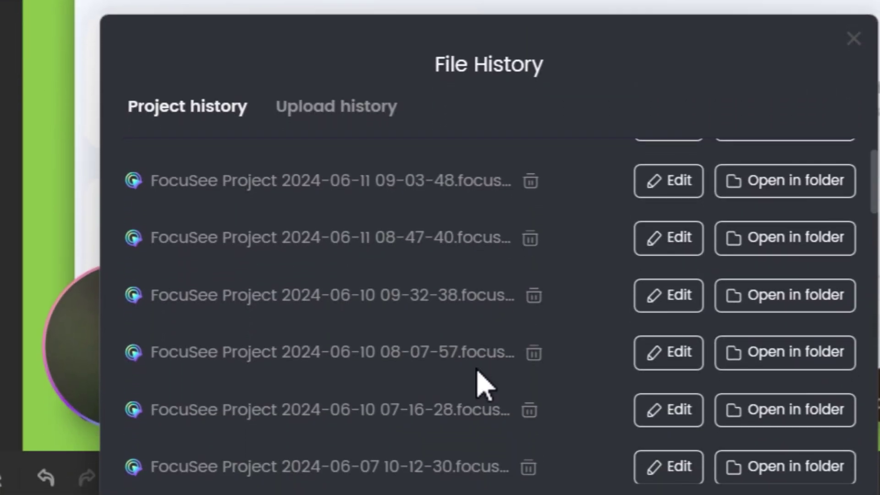
scroll(315, 446, "down", 1)
scroll(323, 448, "up", 2)
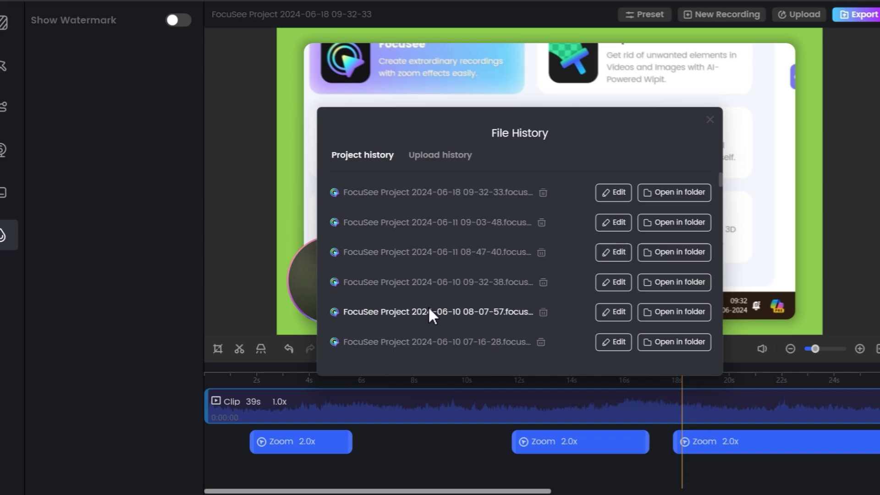
scroll(412, 74, "down", 3)
scroll(480, 271, "down", 2)
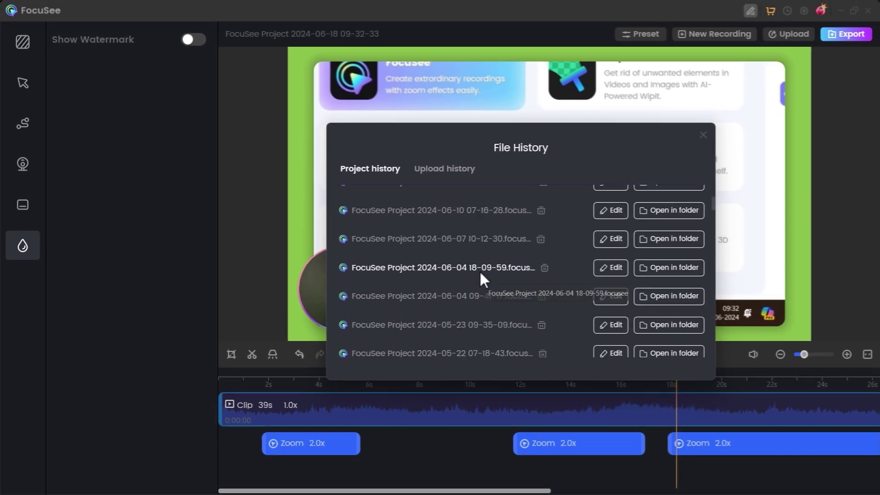
scroll(479, 271, "down", 2)
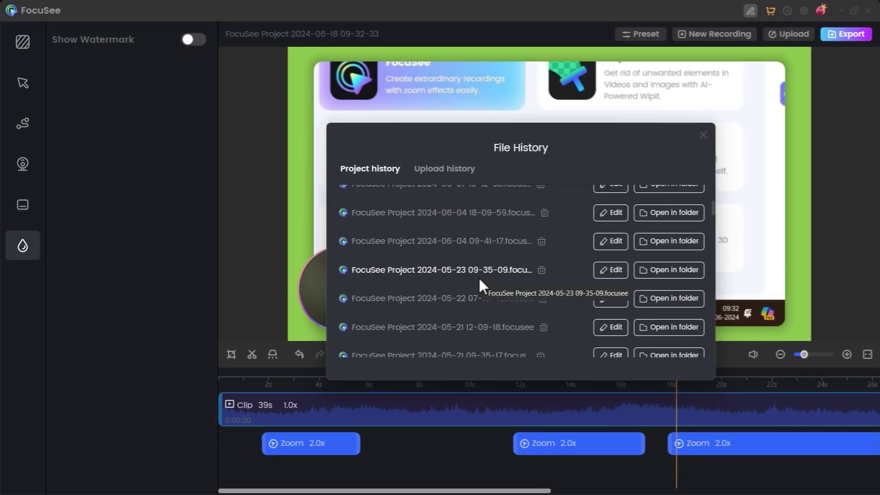
scroll(479, 276, "up", 4)
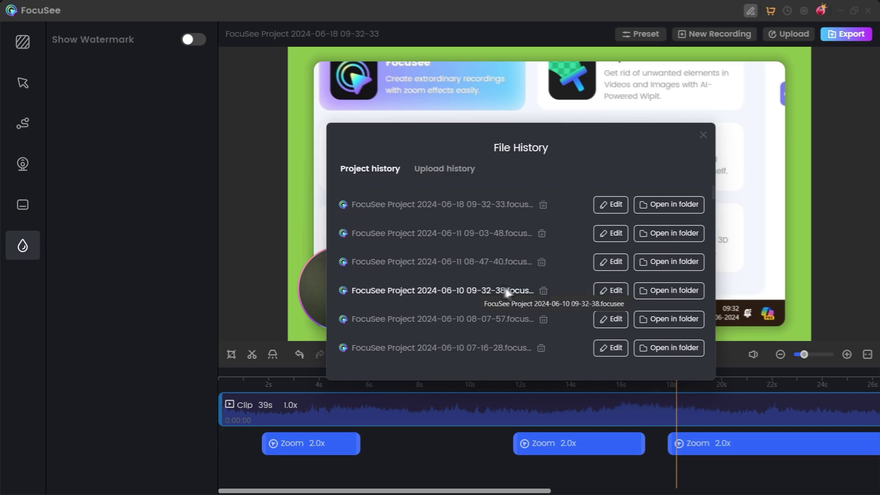
left_click(704, 135)
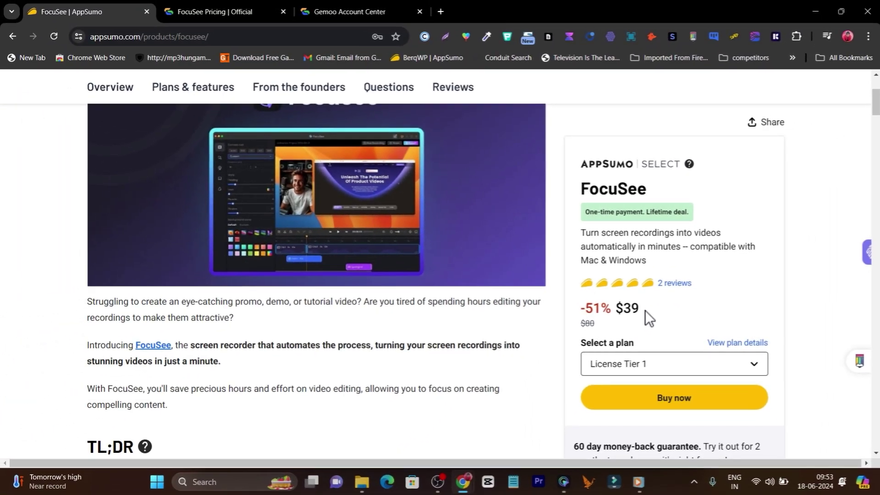
Highlight the $39 lifetime deal price and scroll back up to the FocuSee product image
left_click_drag(623, 358, 587, 359)
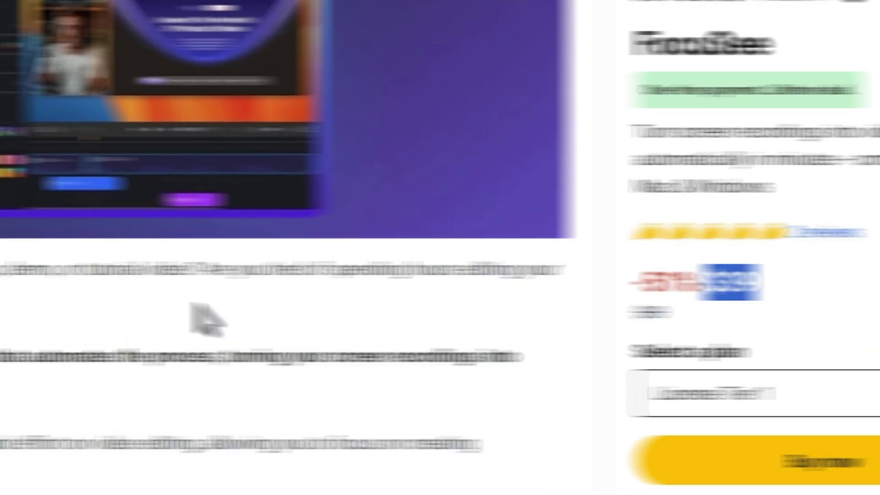
scroll(247, 202, "up", 2)
mouse_move(221, 332)
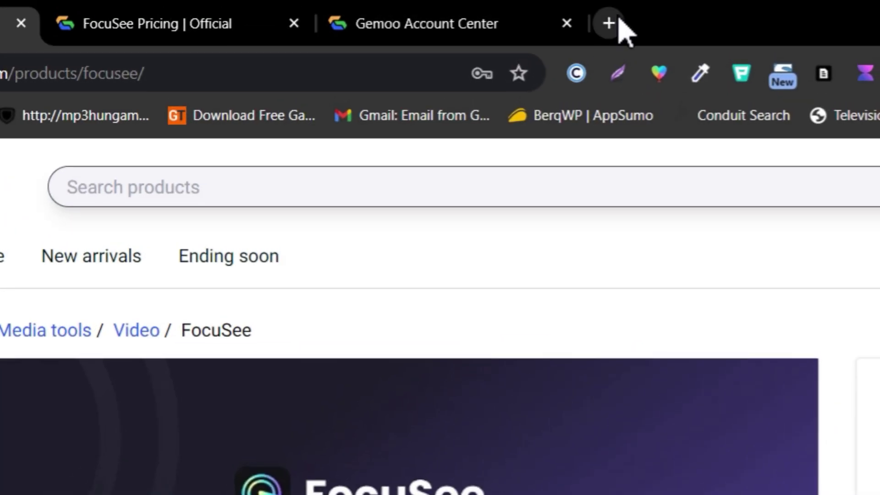
In a new tab, reach the Saas Guru YouTube channel from the 'yout' suggestion and scroll its videos
left_click(614, 21)
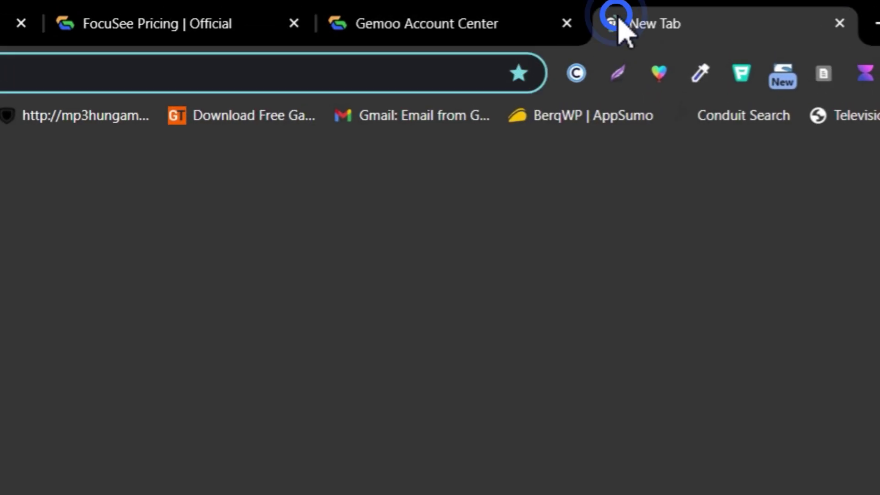
type("youtube")
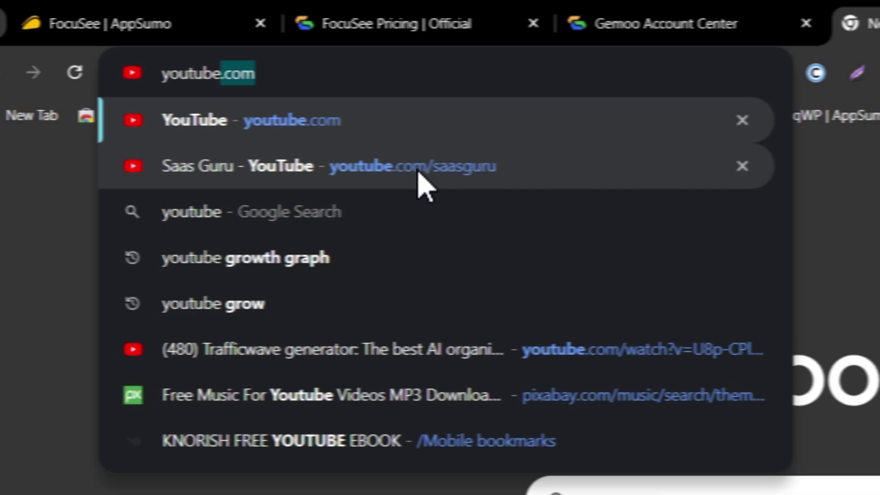
left_click(165, 169)
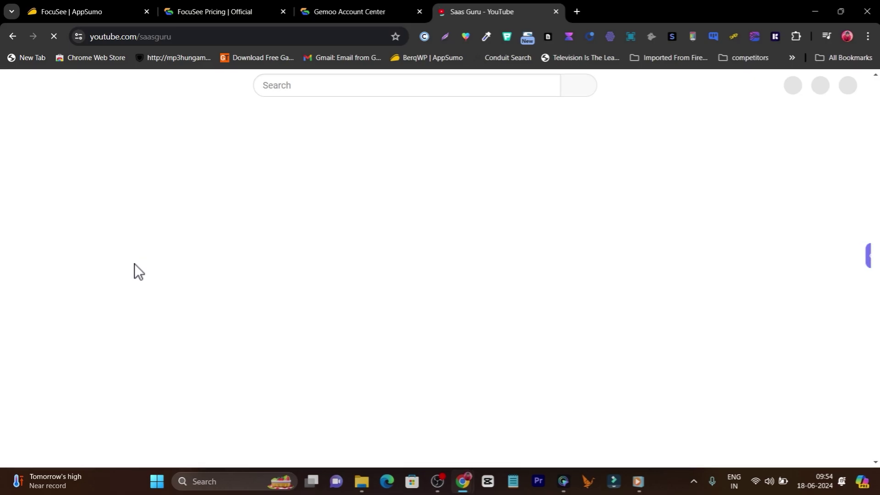
scroll(532, 251, "down", 3)
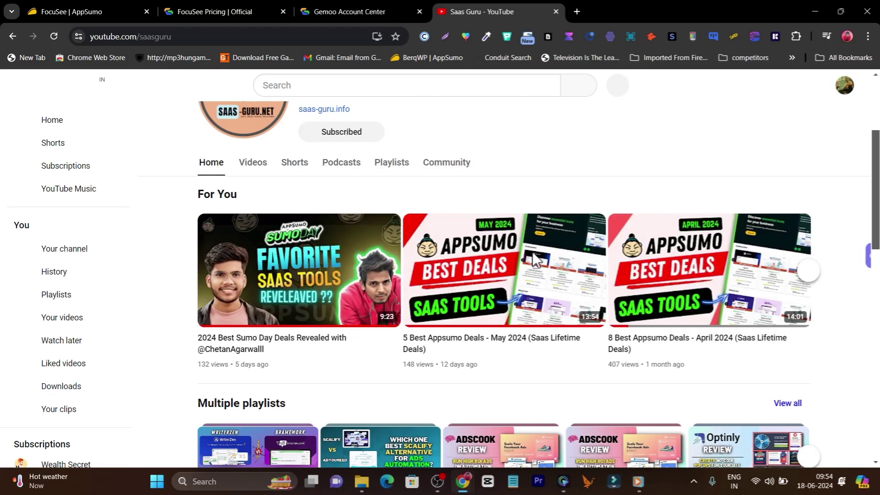